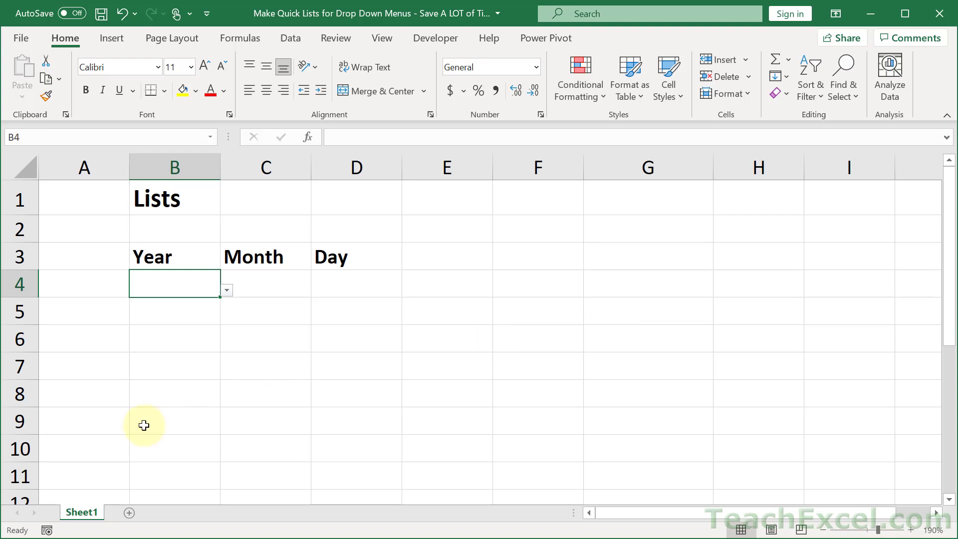
Preview the Year, Month and Day drop-down choices in B4, C4 and D4, then reselect B4
{"action": "left_click", "coordinate": [227, 291]}
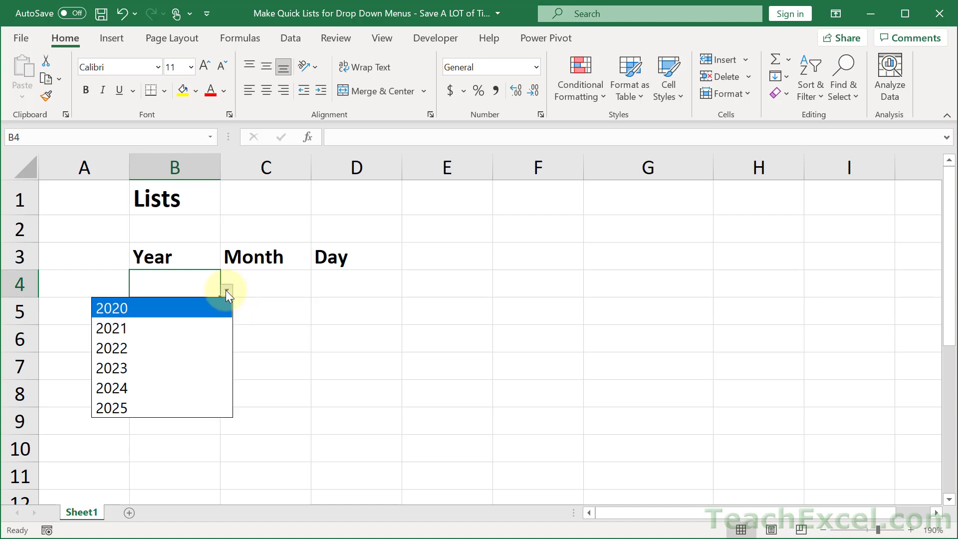
{"action": "left_click", "coordinate": [257, 285]}
{"action": "left_click", "coordinate": [285, 280]}
{"action": "left_click", "coordinate": [318, 289]}
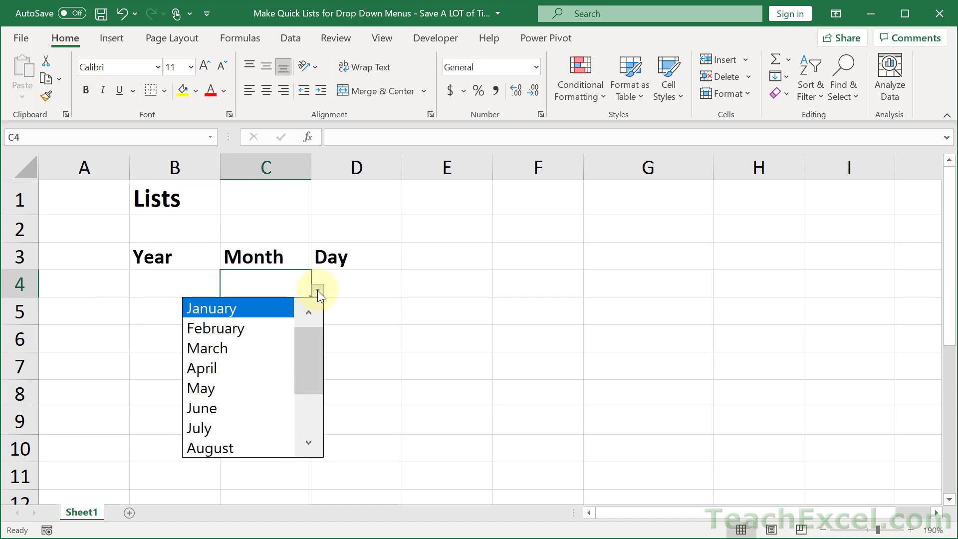
{"action": "left_click", "coordinate": [360, 282]}
{"action": "left_click", "coordinate": [365, 282]}
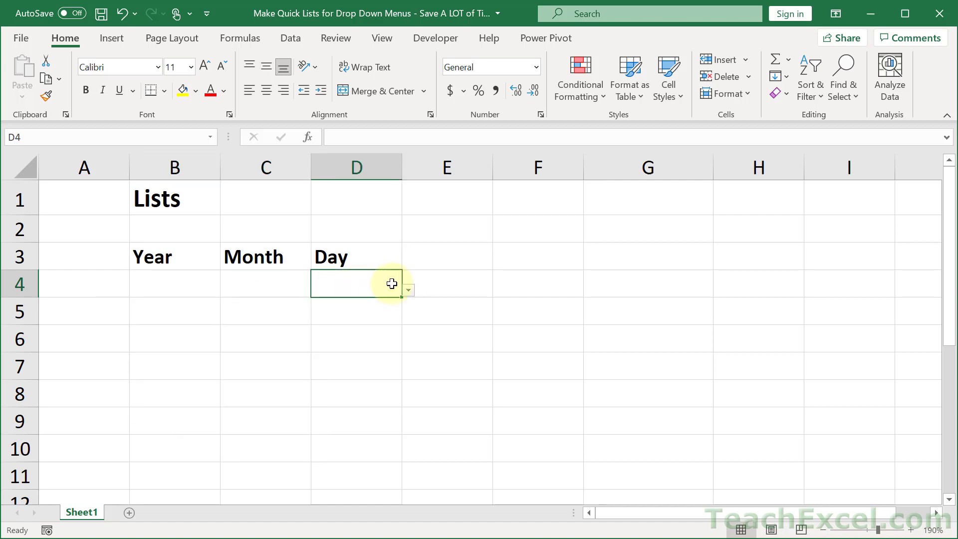
{"action": "left_click", "coordinate": [407, 290]}
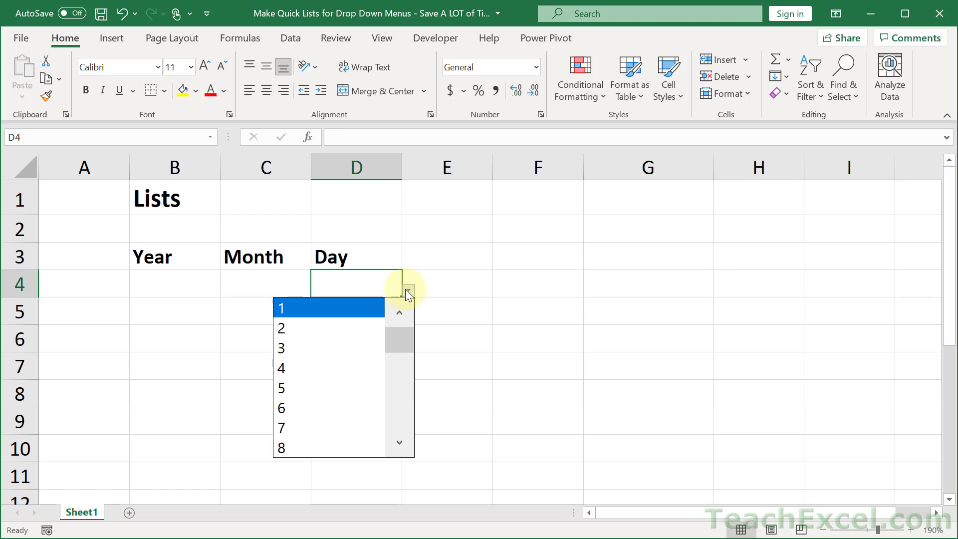
{"action": "left_click", "coordinate": [407, 290]}
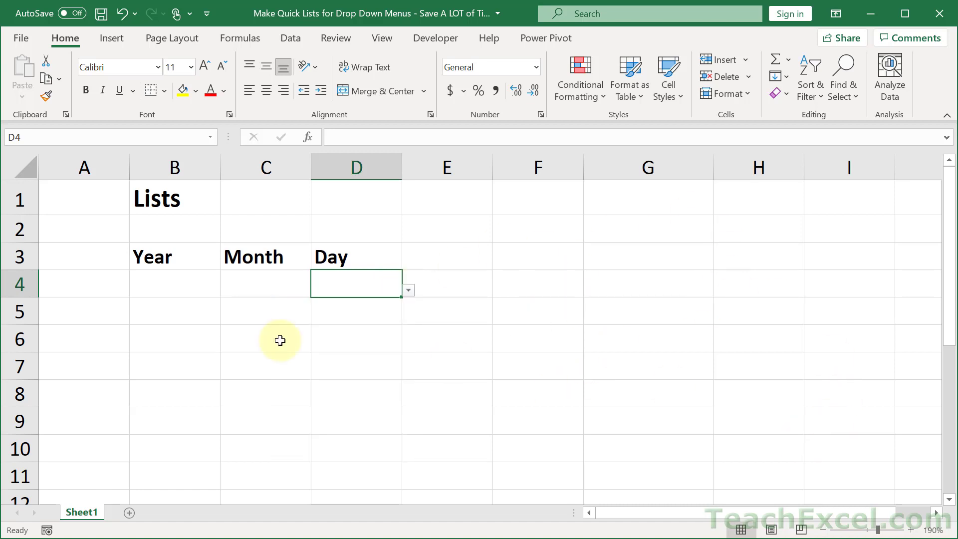
{"action": "left_click", "coordinate": [162, 284]}
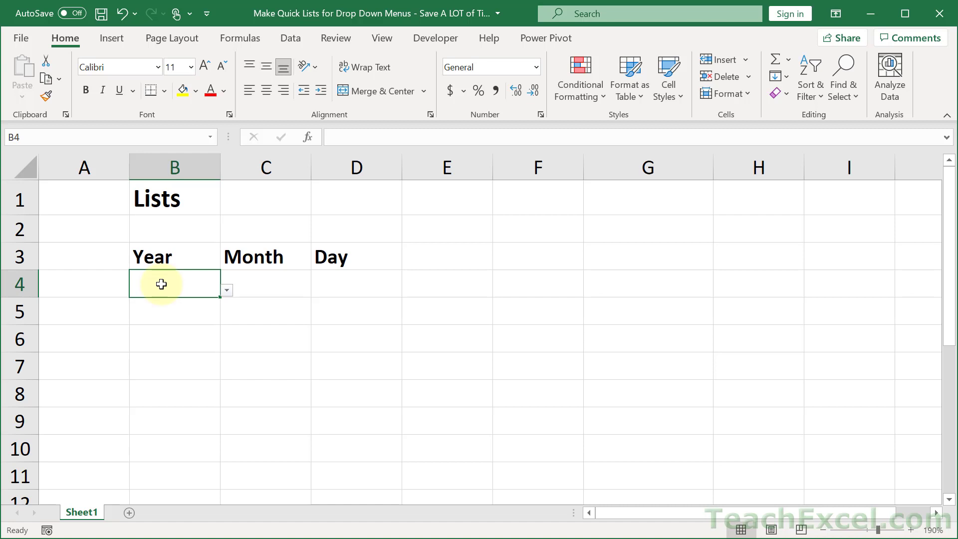
Open B4's Data Validation settings showing the 2020–2025 list, then cancel without changes
{"action": "key", "text": "alt+a"}
{"action": "key", "text": "v"}
{"action": "key", "text": "v"}
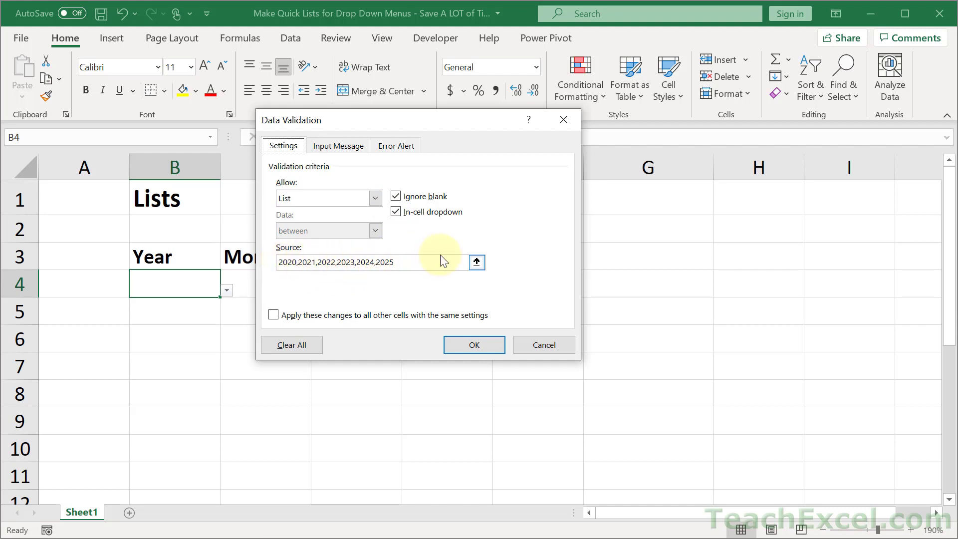
{"action": "left_click", "coordinate": [523, 345]}
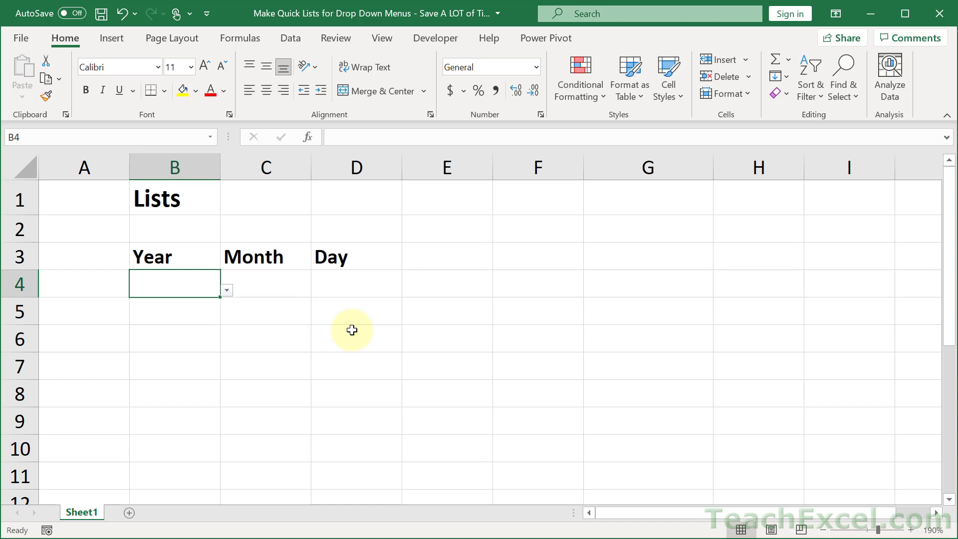
Enter 2020 in F4 and 2021 in F5, then fill the year series down column F
{"action": "left_click", "coordinate": [512, 287]}
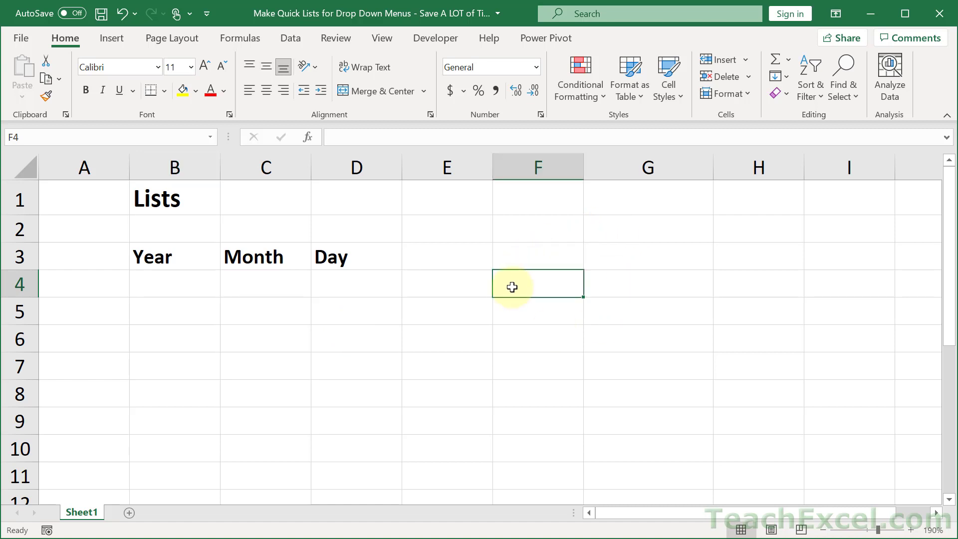
{"action": "type", "text": "2020"}
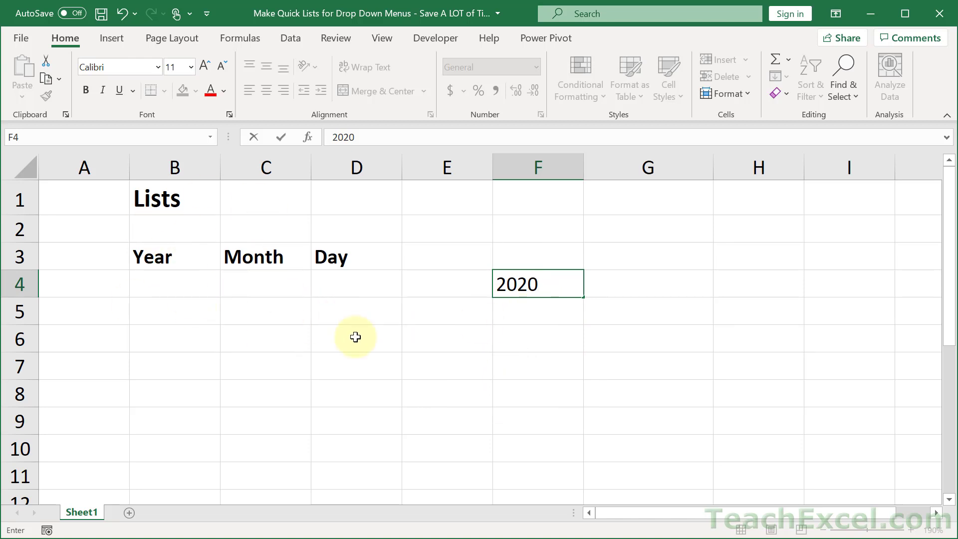
{"action": "key", "text": "ctrl+Return"}
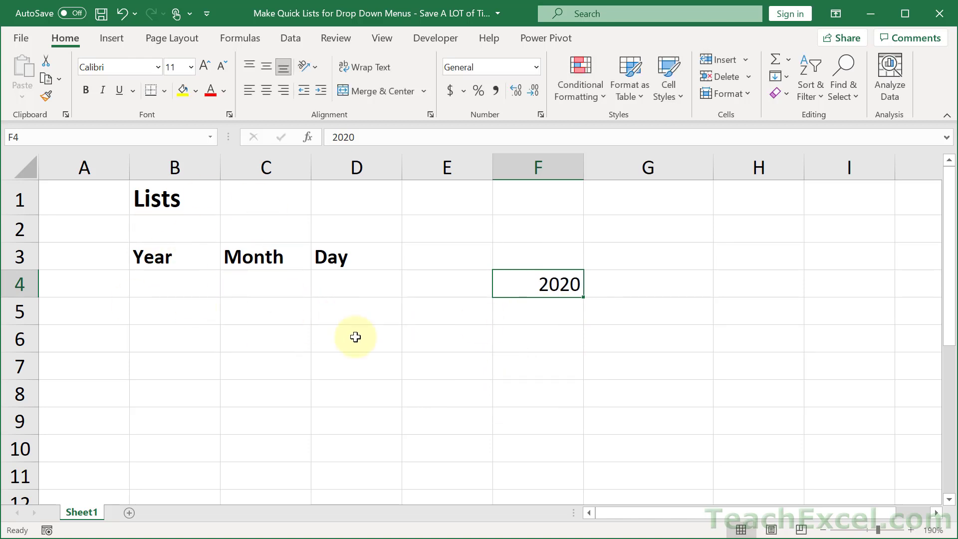
{"action": "left_click", "coordinate": [550, 315]}
{"action": "type", "text": "2021"}
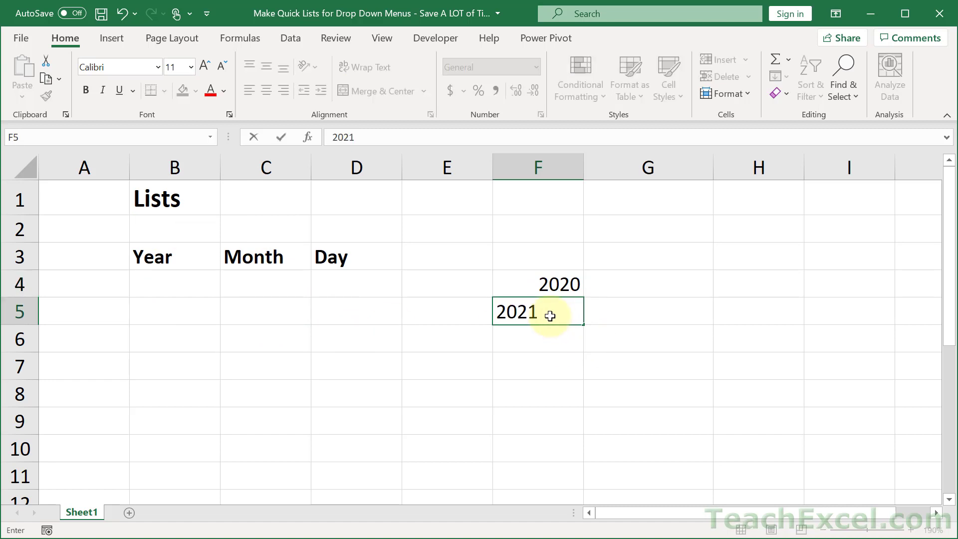
{"action": "key", "text": "ctrl+Return"}
{"action": "left_click_drag", "start_coordinate": [554, 285], "coordinate": [566, 429]}
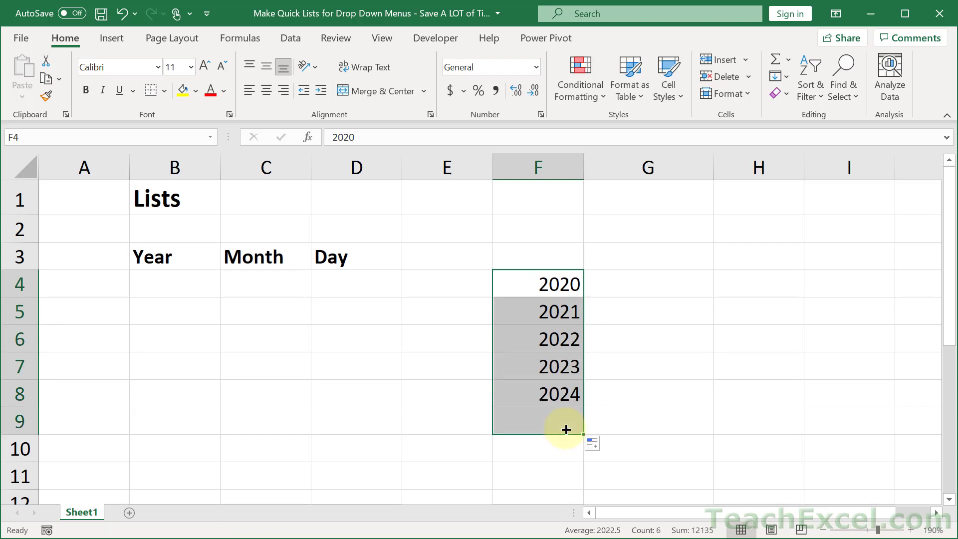
Enter January in G4 and fill the month names down to December in G15
{"action": "left_click", "coordinate": [662, 278]}
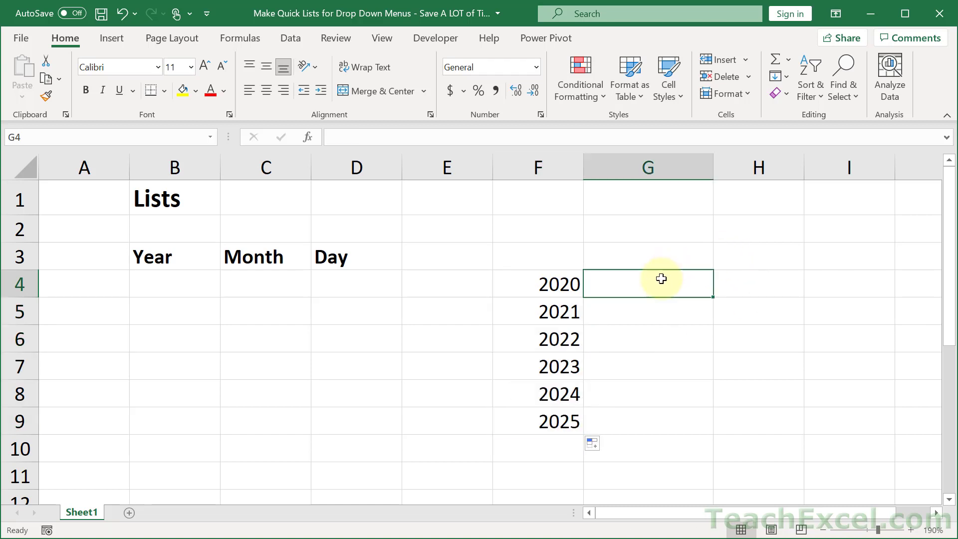
{"action": "type", "text": "January"}
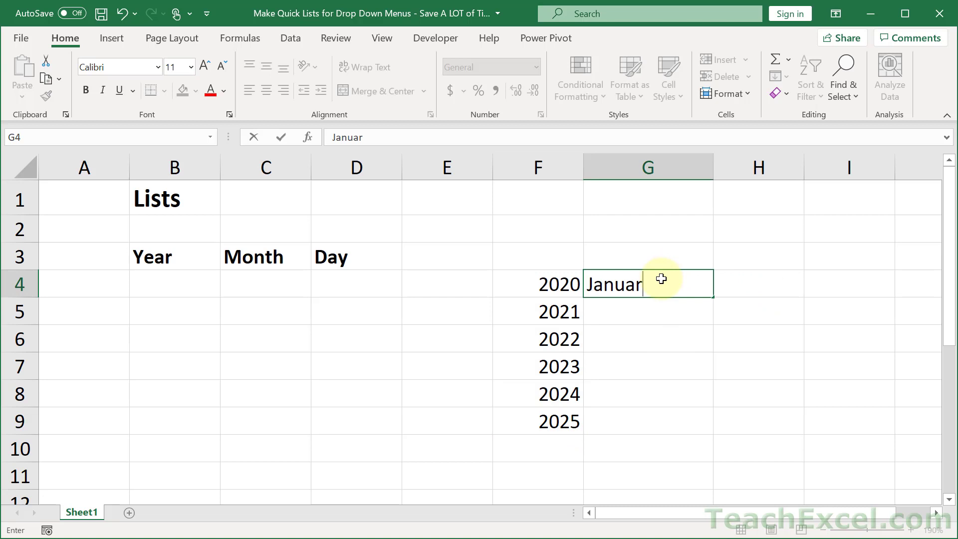
{"action": "key", "text": "ctrl+Return"}
{"action": "left_click_drag", "start_coordinate": [712, 297], "coordinate": [685, 291]}
{"action": "scroll", "coordinate": [685, 291], "scroll_direction": "up", "scroll_amount": 3}
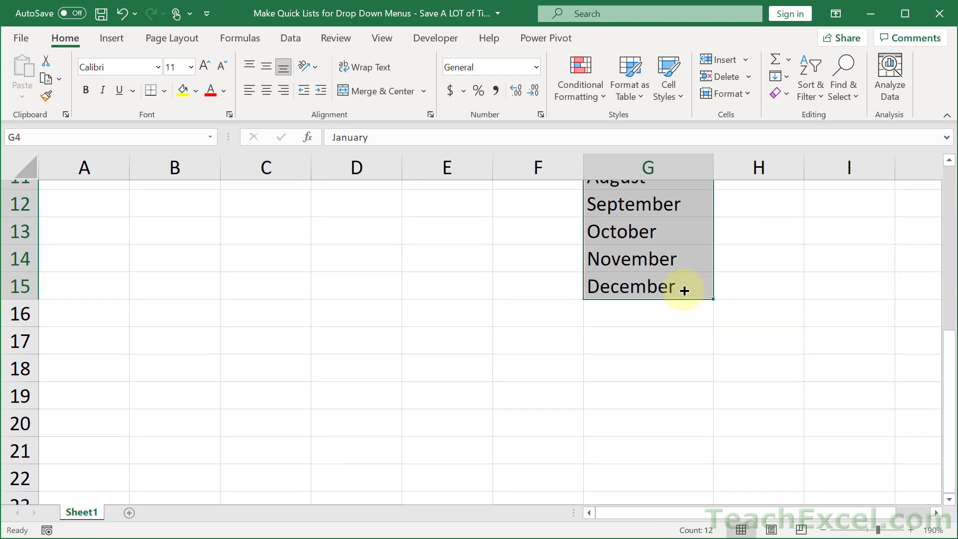
{"action": "scroll", "coordinate": [684, 291], "scroll_direction": "up", "scroll_amount": 1}
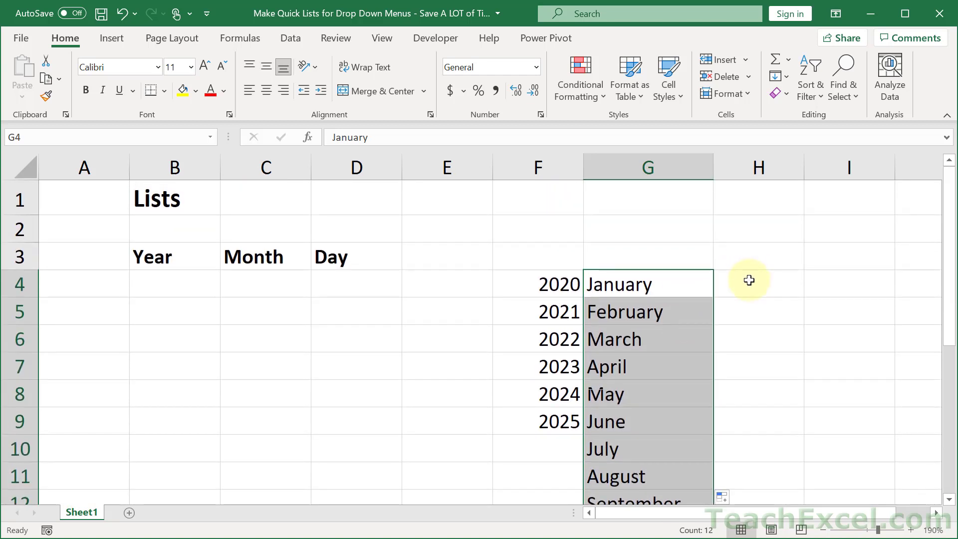
Enter 1 and 2 in H4:H5 and fill the day numbers down to 31 in H34
{"action": "left_click", "coordinate": [749, 278]}
{"action": "type", "text": "1"}
{"action": "key", "text": "Return"}
{"action": "type", "text": "2"}
{"action": "left_click_drag", "start_coordinate": [749, 280], "coordinate": [751, 307]}
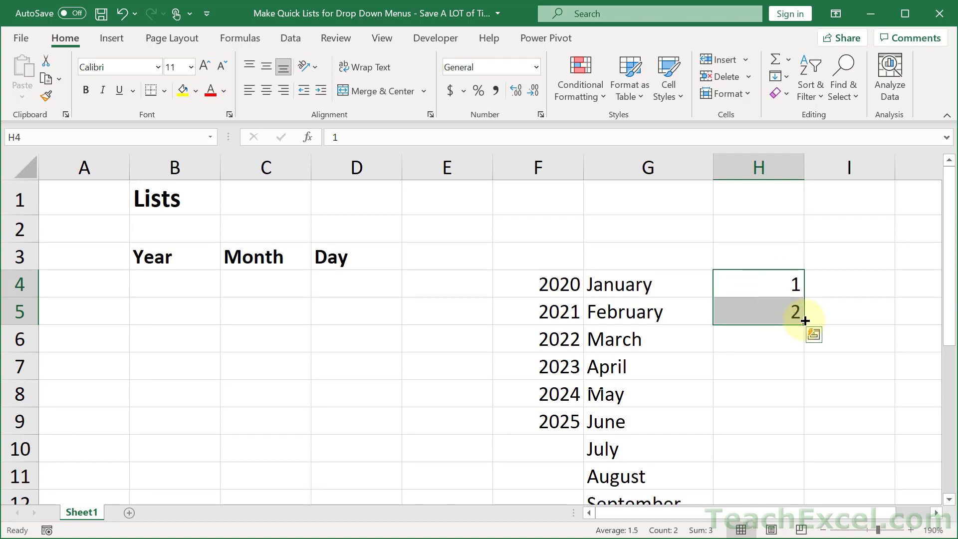
{"action": "left_click_drag", "start_coordinate": [805, 321], "coordinate": [784, 369]}
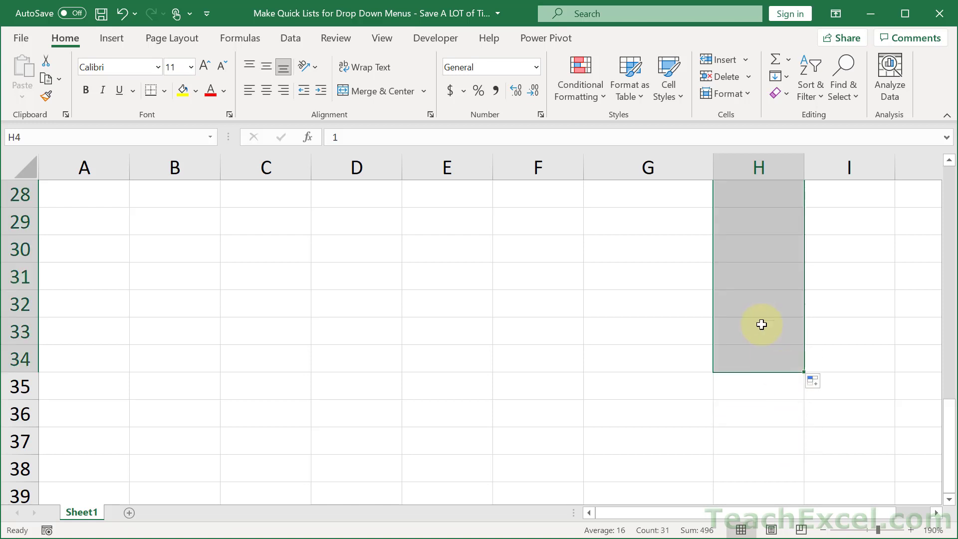
{"action": "scroll", "coordinate": [762, 324], "scroll_direction": "up", "scroll_amount": 4}
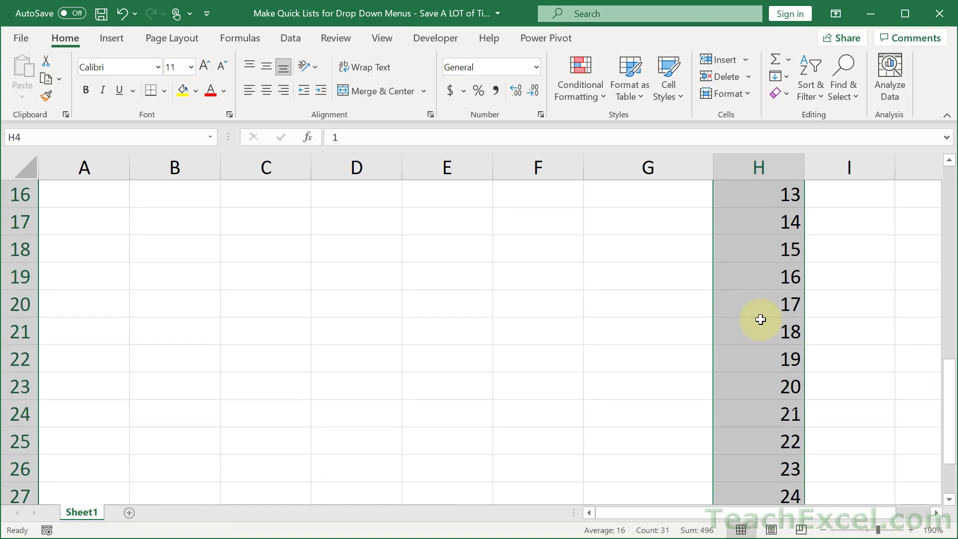
{"action": "scroll", "coordinate": [760, 320], "scroll_direction": "up", "scroll_amount": 5}
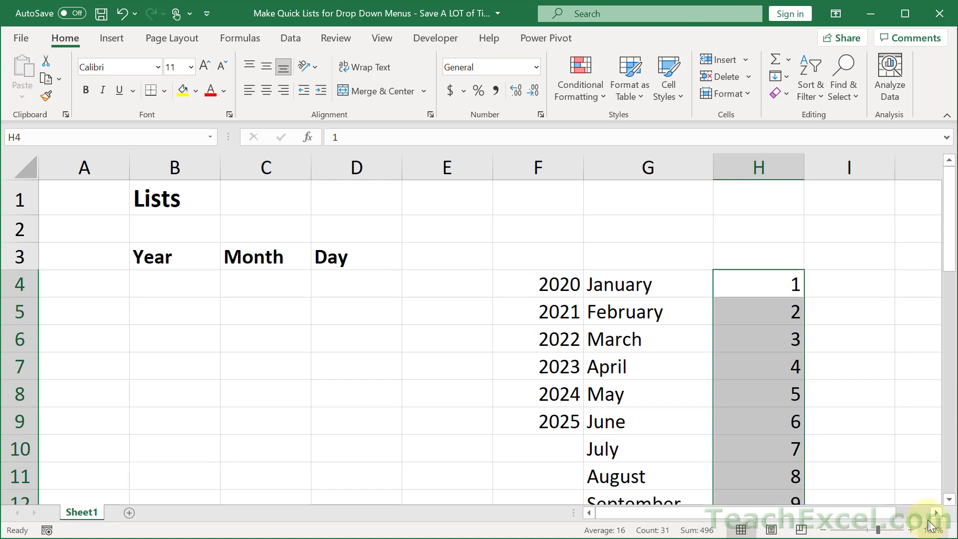
Enter =TEXTJOIN(",",TRUE,F4:F900) in J4 to join the years into a comma list
{"action": "left_click", "coordinate": [935, 514]}
{"action": "left_click", "coordinate": [935, 513]}
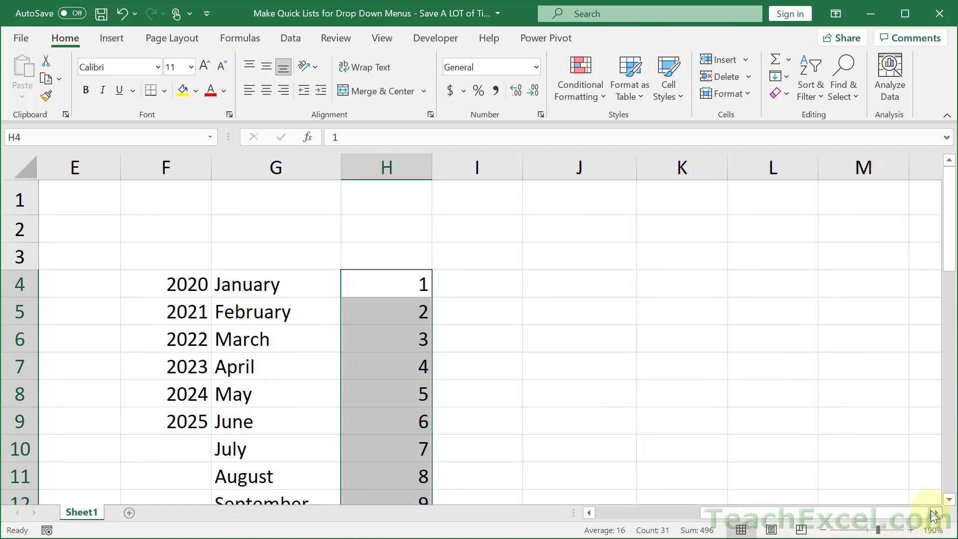
{"action": "left_click", "coordinate": [934, 513]}
{"action": "left_click", "coordinate": [522, 277]}
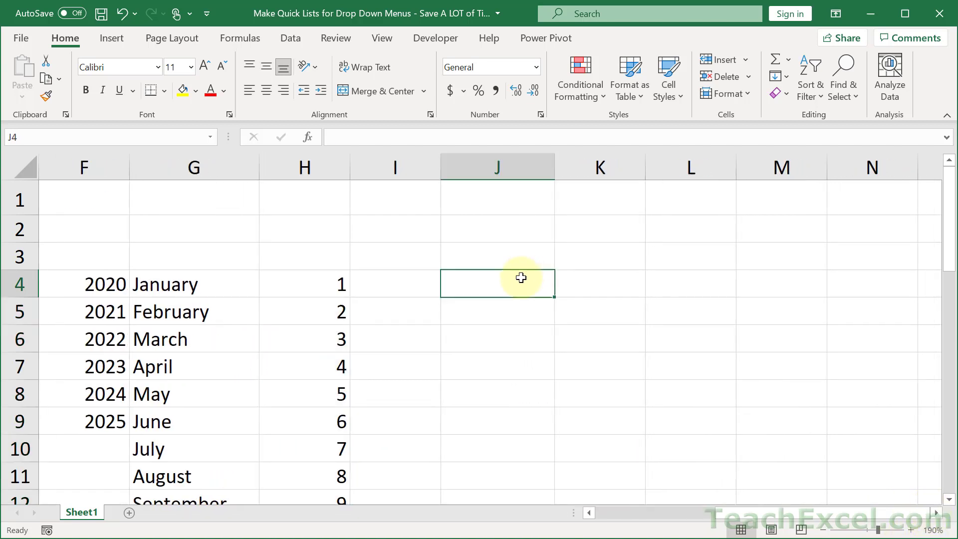
{"action": "type", "text": "=textj"}
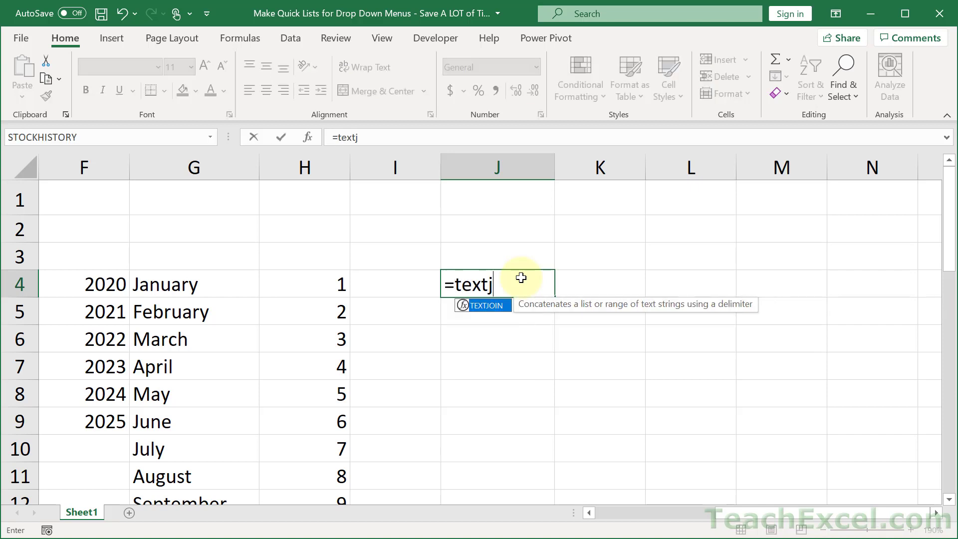
{"action": "key", "text": "Tab"}
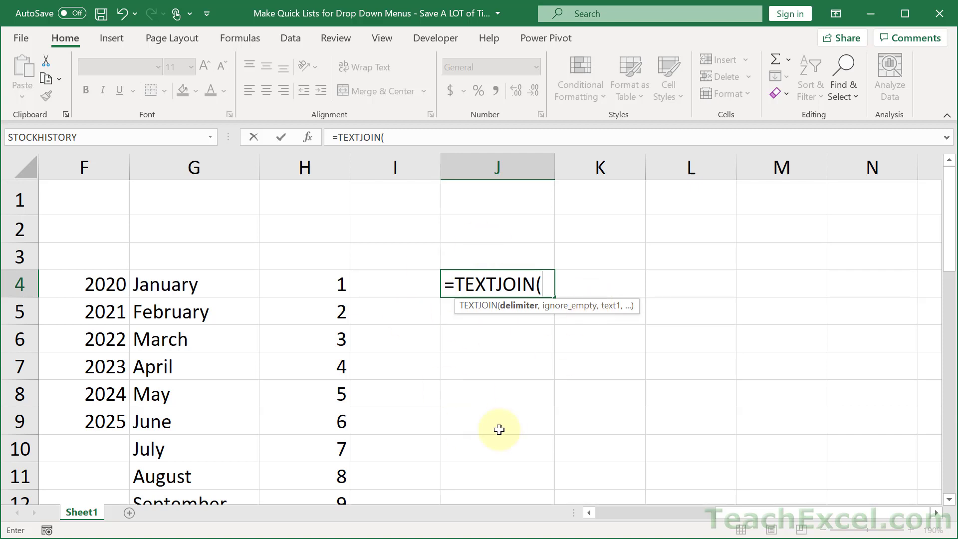
{"action": "type", "text": "\",\""}
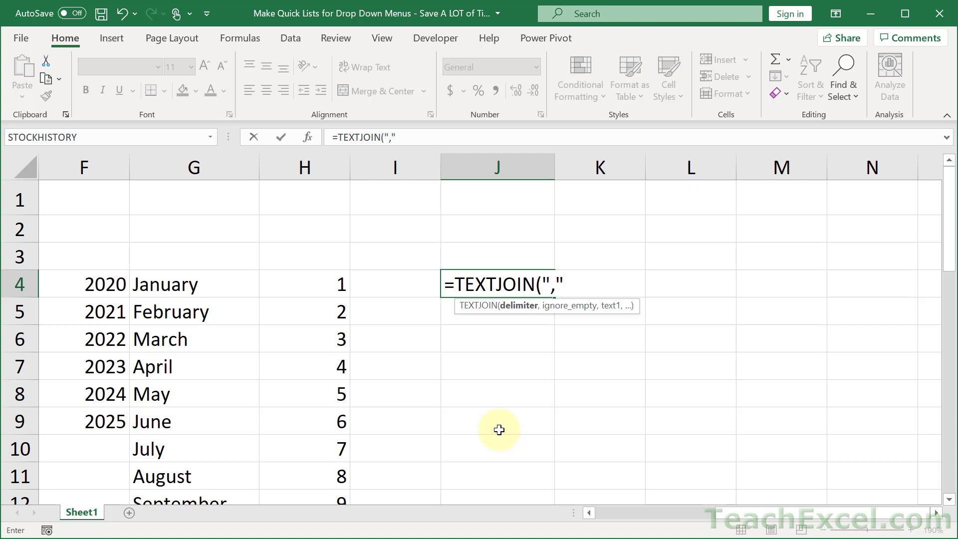
{"action": "type", "text": ","}
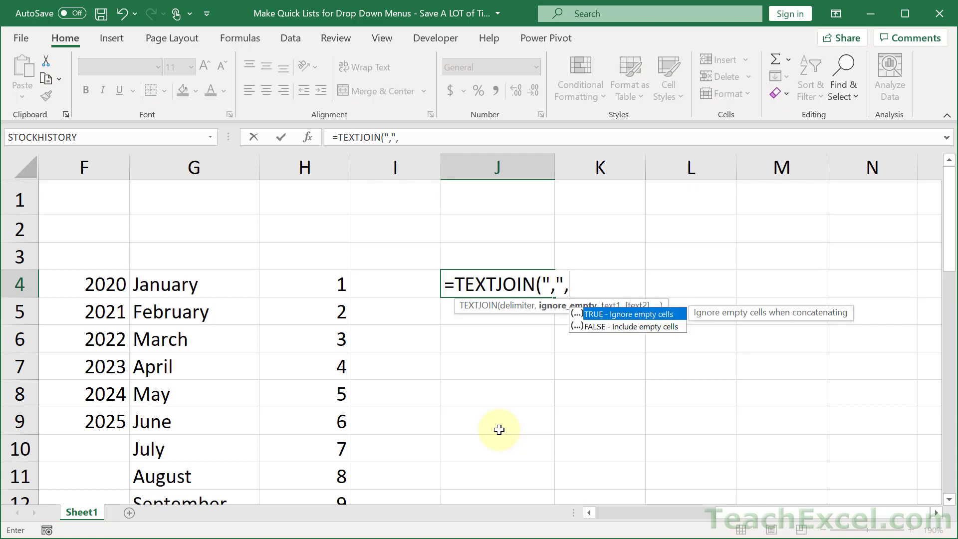
{"action": "type", "text": "true"}
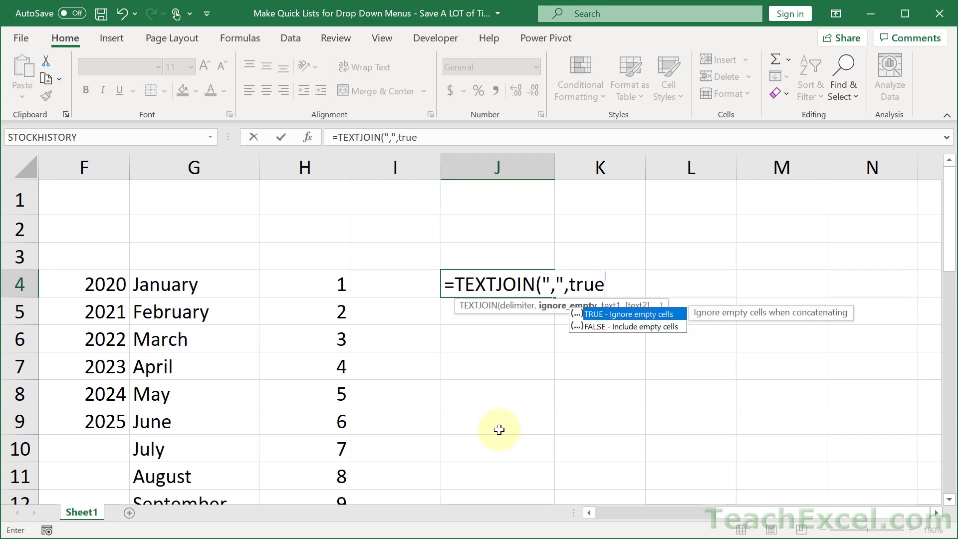
{"action": "type", "text": ","}
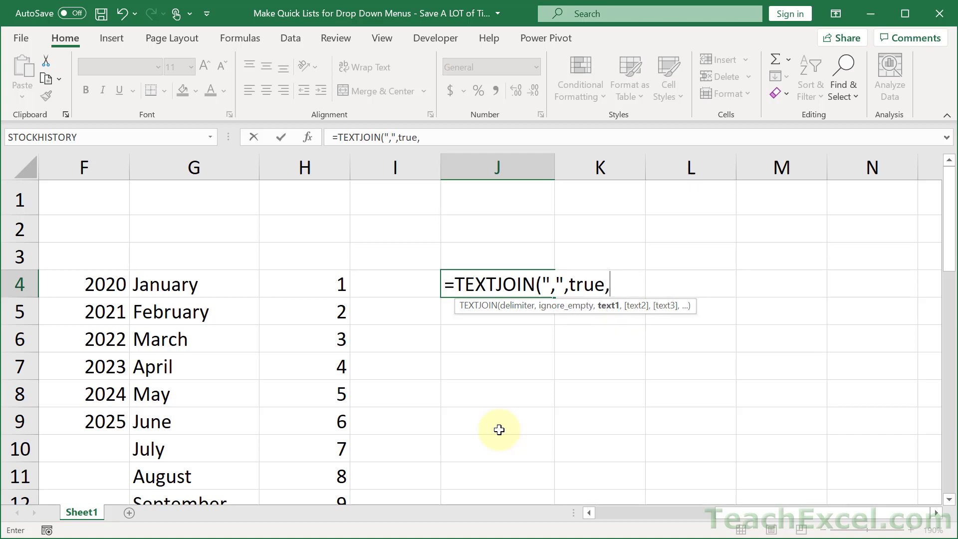
{"action": "left_click_drag", "start_coordinate": [75, 285], "coordinate": [79, 421]}
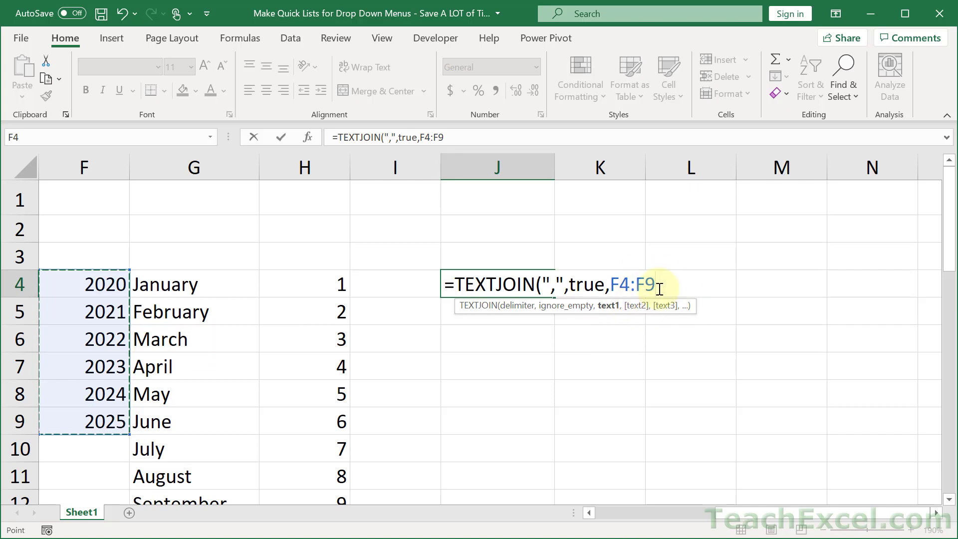
{"action": "type", "text": "00"}
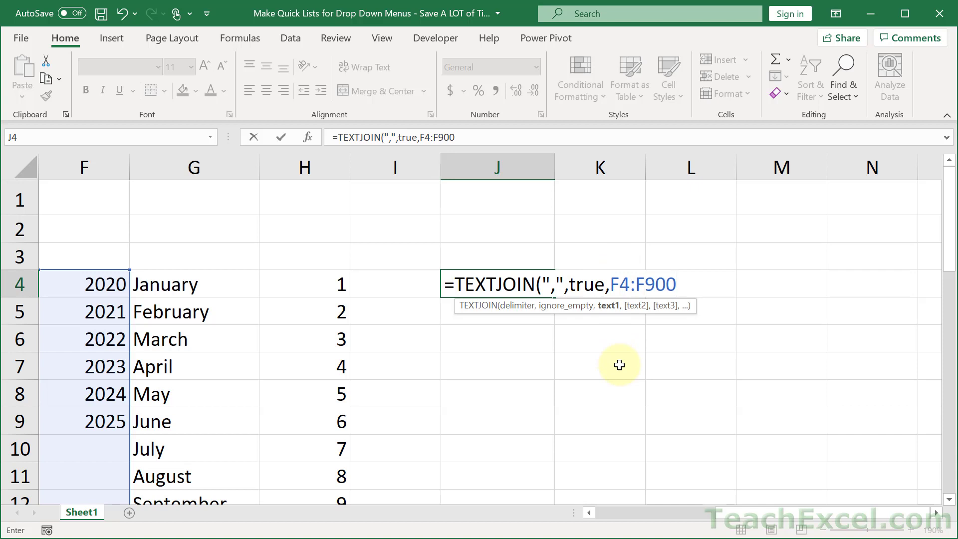
{"action": "type", "text": ")"}
{"action": "key", "text": "ctrl+Return"}
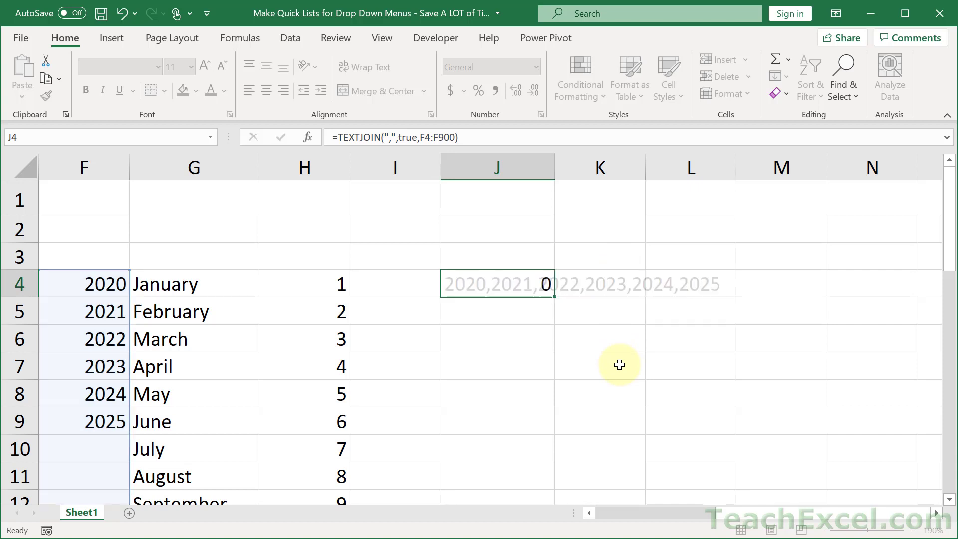
{"action": "key", "text": "Return"}
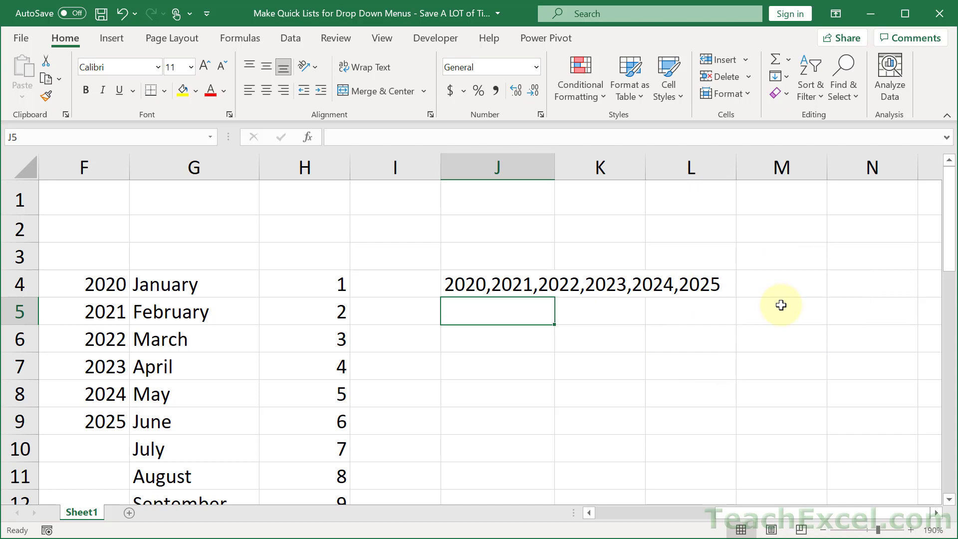
Paste J4's joined year list into J6 as values only and remove its bold
{"action": "left_click", "coordinate": [493, 280]}
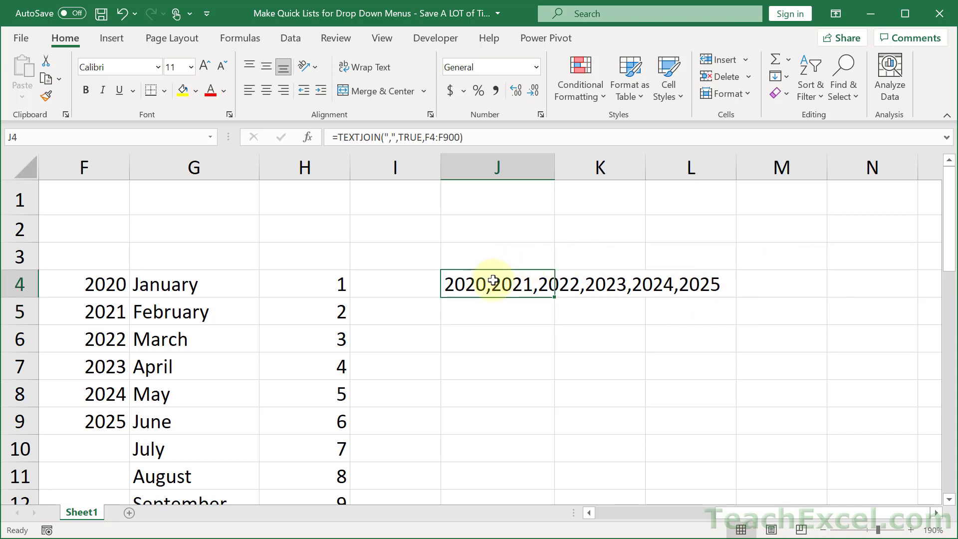
{"action": "key", "text": "ctrl+c"}
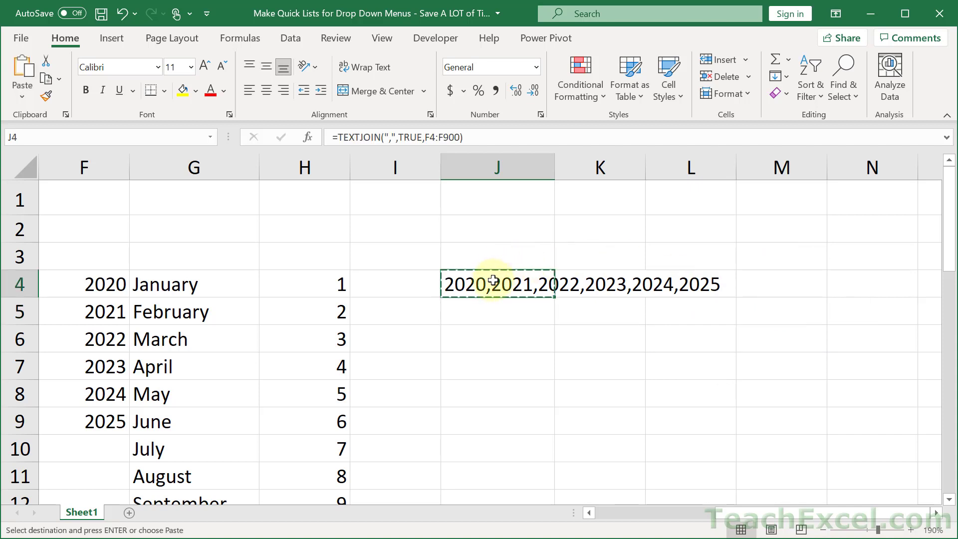
{"action": "left_click", "coordinate": [474, 340]}
{"action": "key", "text": "alt"}
{"action": "key", "text": "e"}
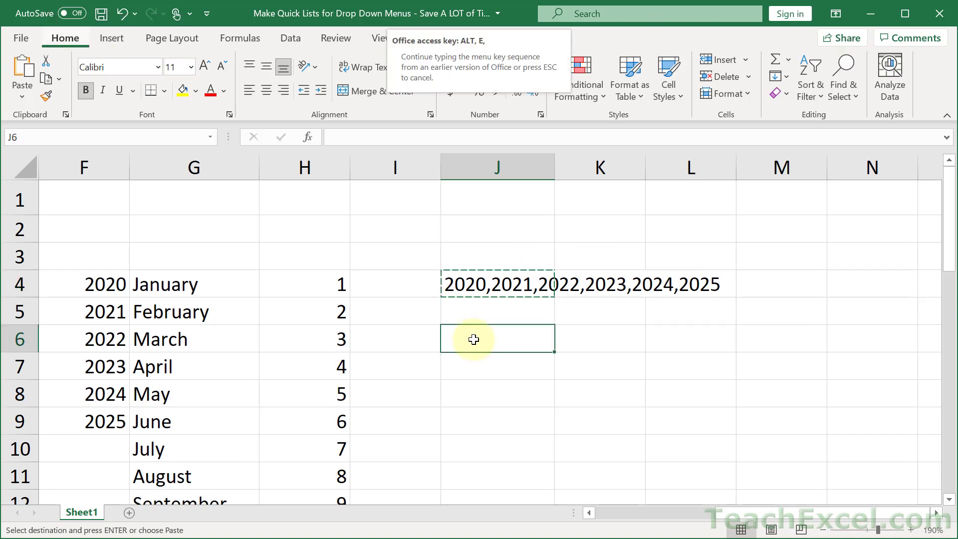
{"action": "key", "text": "s"}
{"action": "key", "text": "v"}
{"action": "key", "text": "Return"}
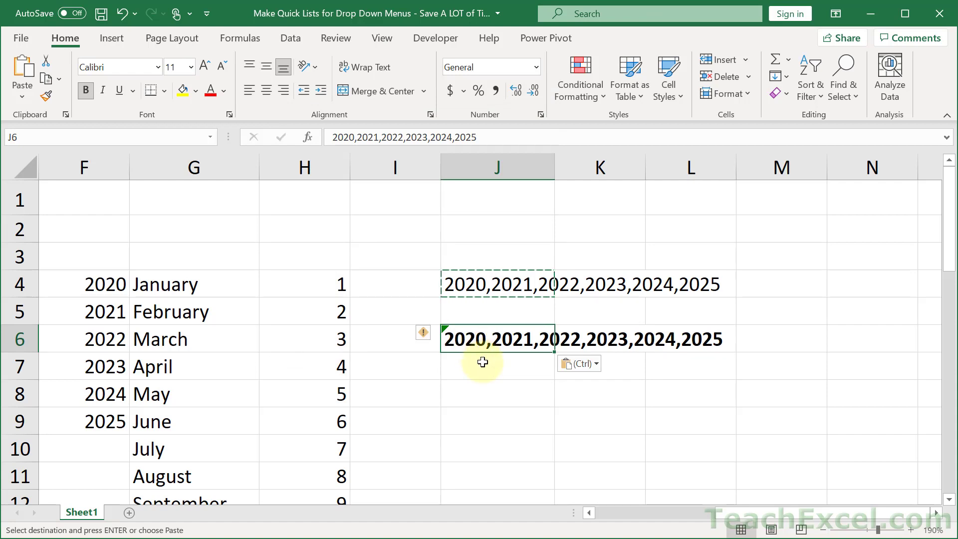
{"action": "key", "text": "ctrl+b"}
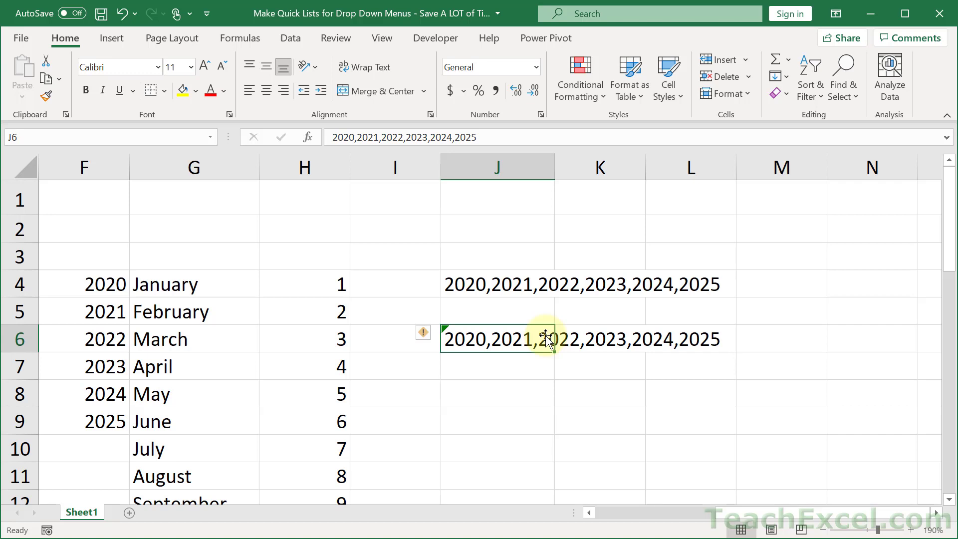
Repoint J4's TEXTJOIN formula from F4:F900 to the month names in G4:G900
{"action": "double_click", "coordinate": [466, 286]}
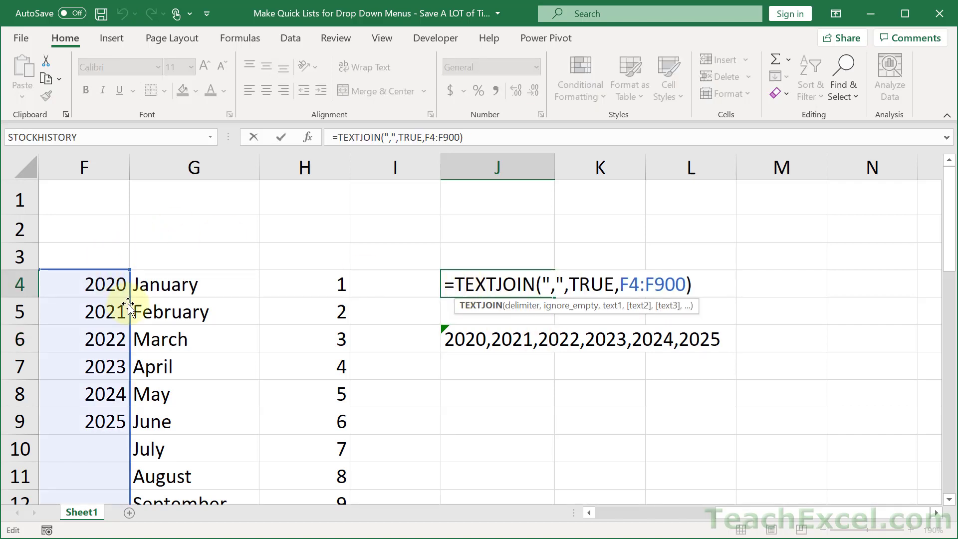
{"action": "left_click_drag", "start_coordinate": [128, 299], "coordinate": [197, 300]}
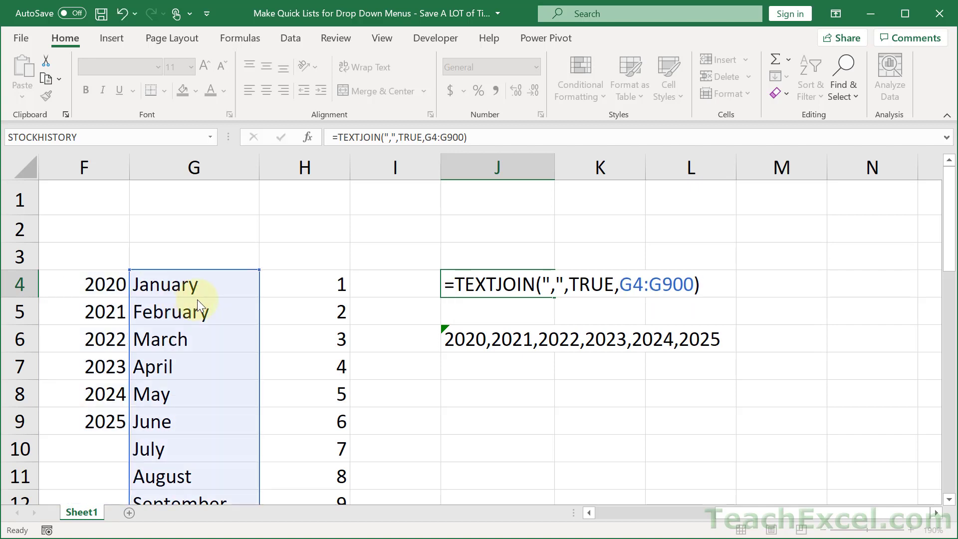
{"action": "key", "text": "Return"}
Paste J4's joined January–December list into J7 as plain values
{"action": "key", "text": "Up"}
{"action": "key", "text": "ctrl+c"}
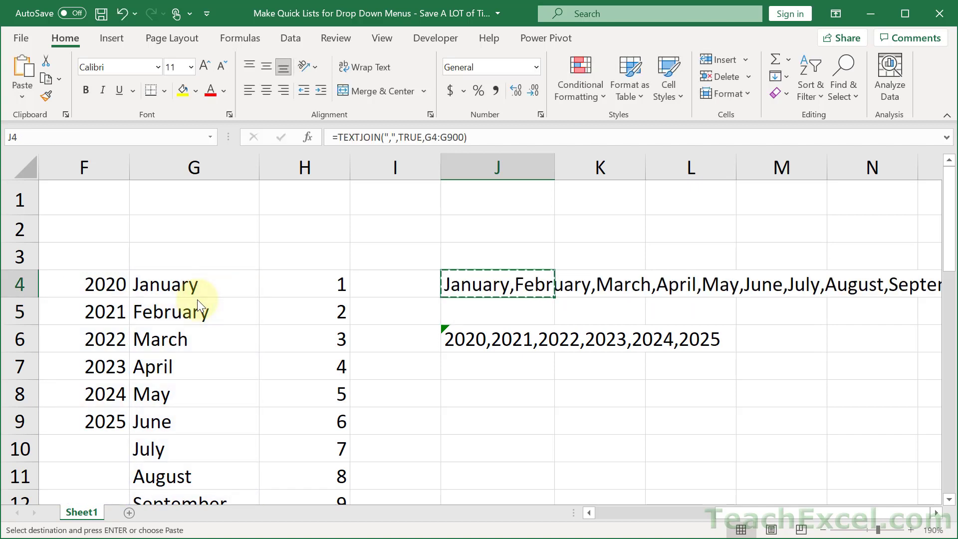
{"action": "key", "text": "Down"}
{"action": "key", "text": "Down"}
{"action": "key", "text": "Down"}
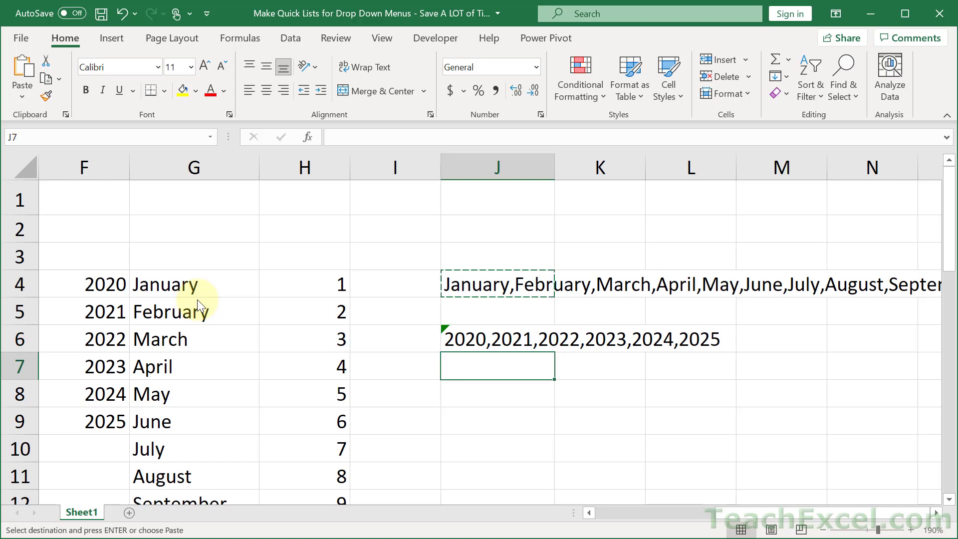
{"action": "key", "text": "ctrl+alt+v"}
{"action": "key", "text": "v"}
{"action": "key", "text": "Return"}
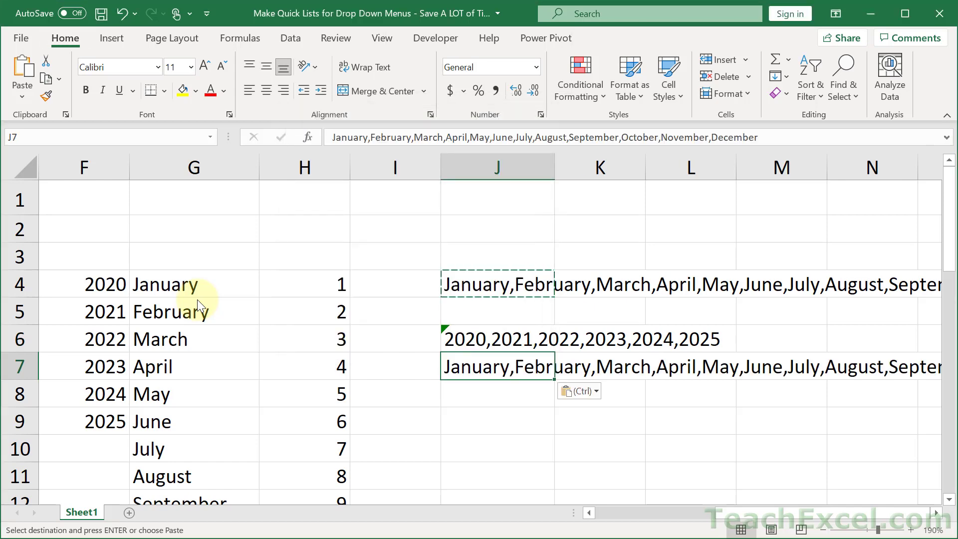
{"action": "key", "text": "Escape"}
Repoint J4's TEXTJOIN formula to the day numbers in H4:H900
{"action": "left_click", "coordinate": [499, 285]}
{"action": "key", "text": "F2"}
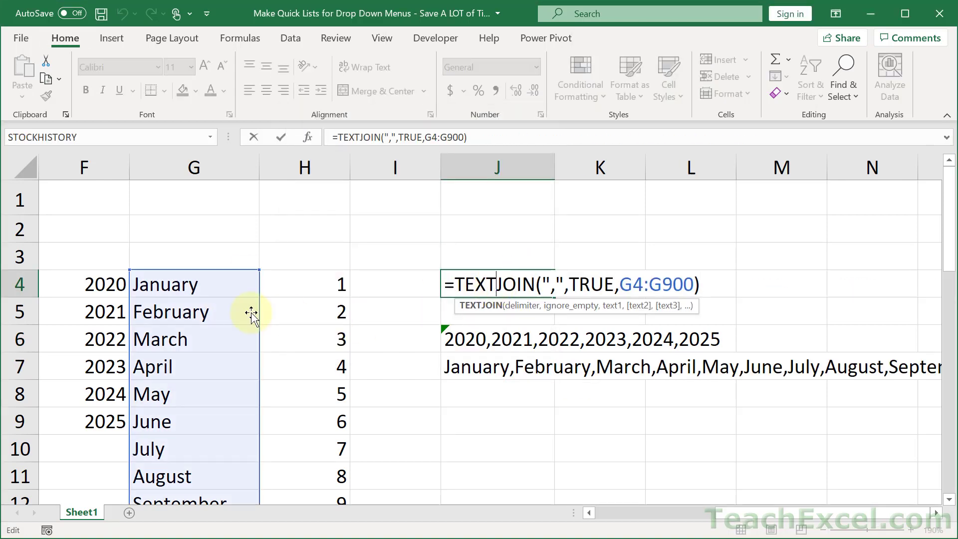
{"action": "left_click_drag", "start_coordinate": [244, 313], "coordinate": [296, 314]}
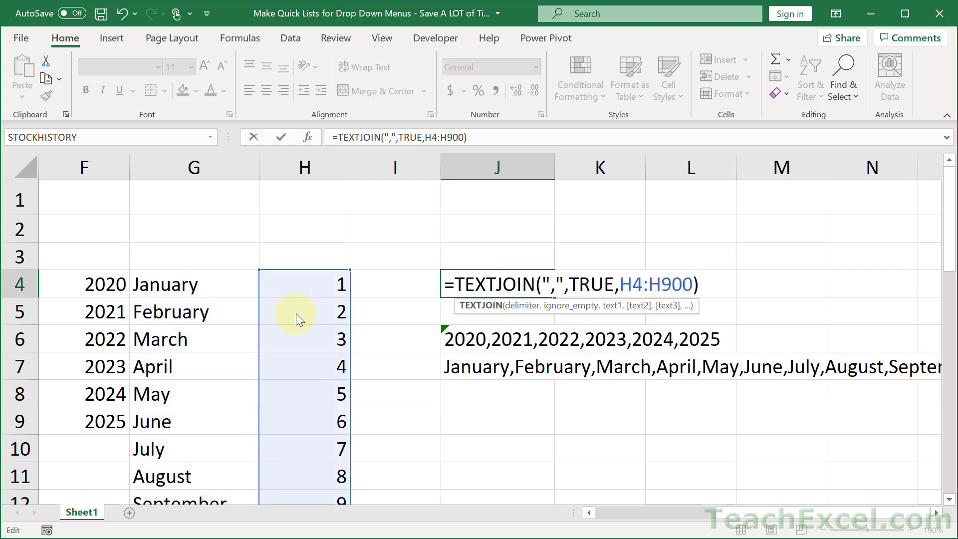
{"action": "key", "text": "ctrl+Return"}
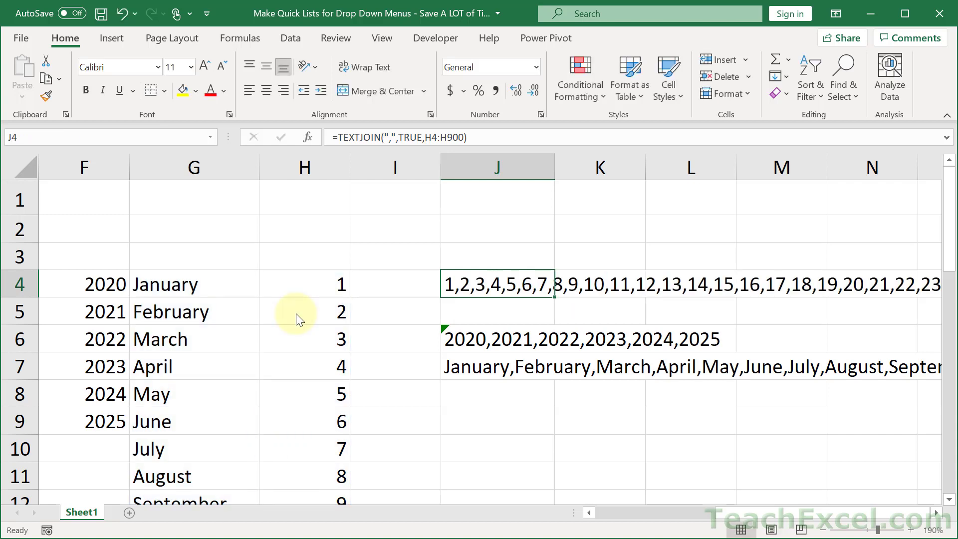
Paste J4's joined 1–31 day list into J8 as plain values
{"action": "key", "text": "ctrl+c"}
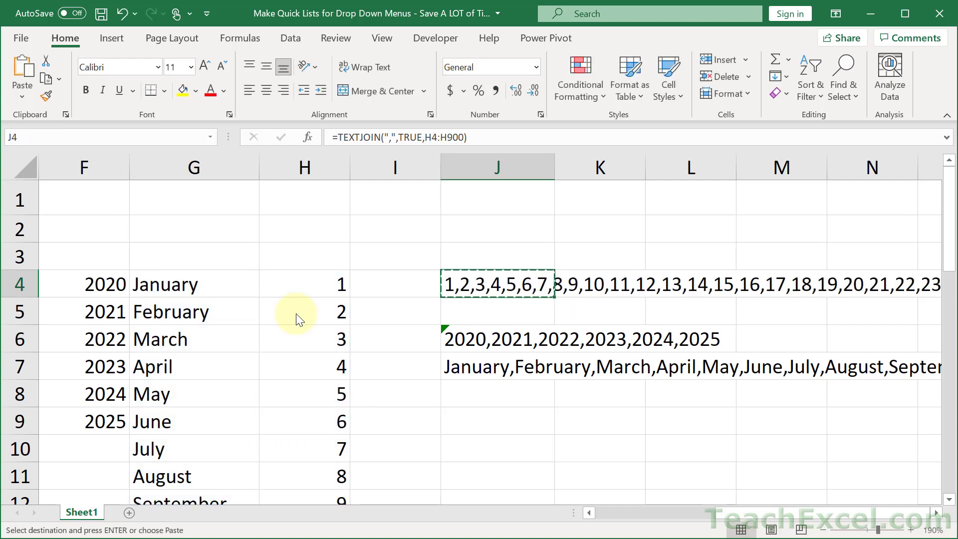
{"action": "key", "text": "Down"}
{"action": "key", "text": "Down"}
{"action": "key", "text": "Down"}
{"action": "key", "text": "Down"}
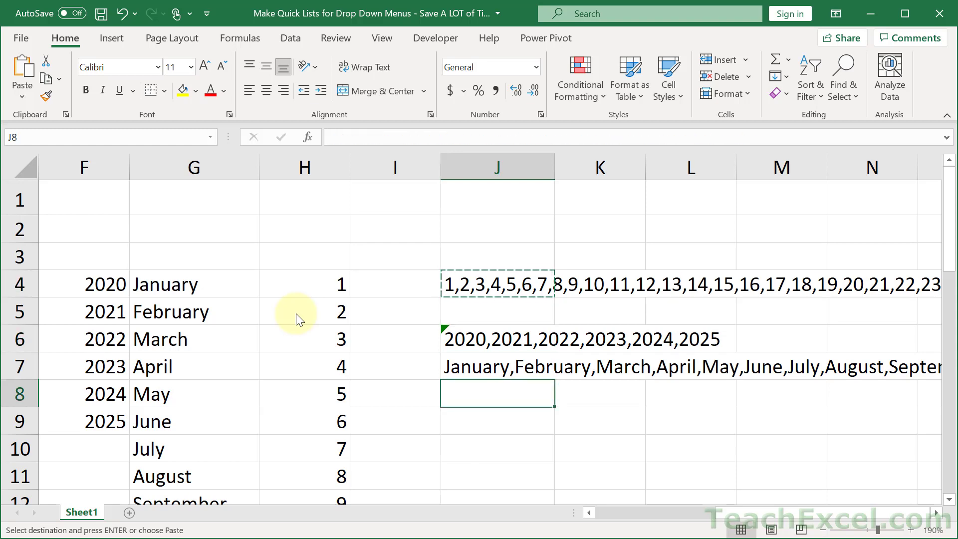
{"action": "key", "text": "ctrl+alt+v"}
{"action": "key", "text": "v"}
{"action": "key", "text": "Return"}
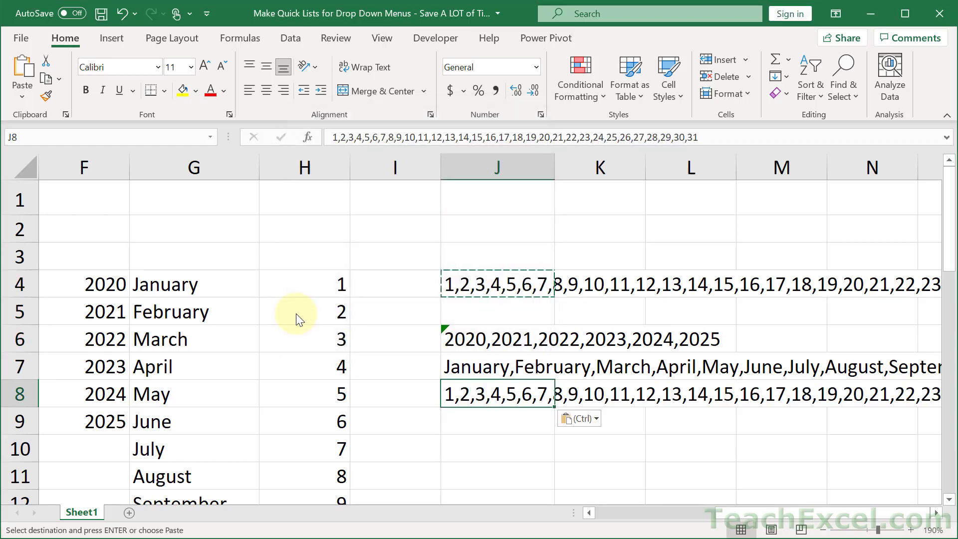
{"action": "key", "text": "Escape"}
{"action": "double_click", "coordinate": [452, 337]}
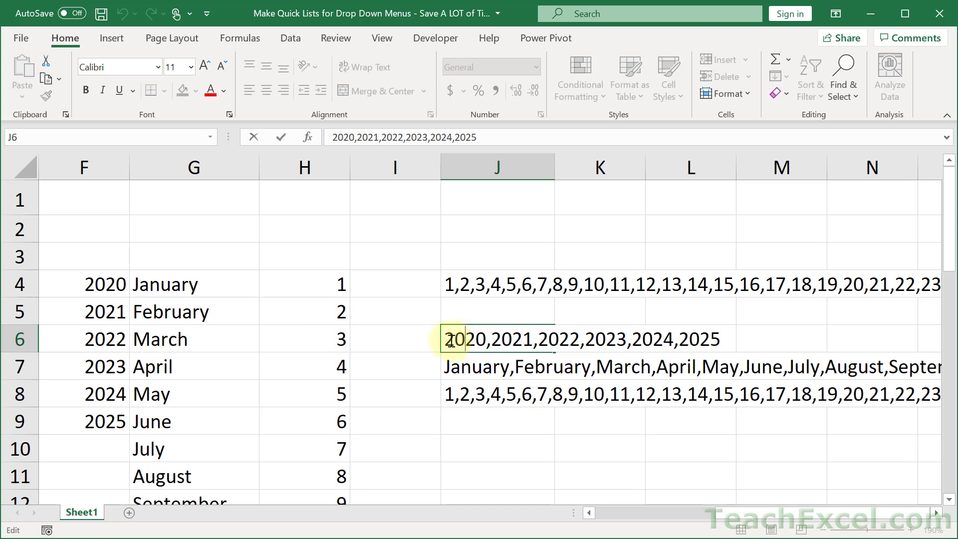
Use J6's 2020,2021,2022,2023,2024,2025 text as B4's list validation source and confirm it
{"action": "left_click_drag", "start_coordinate": [446, 340], "coordinate": [769, 361]}
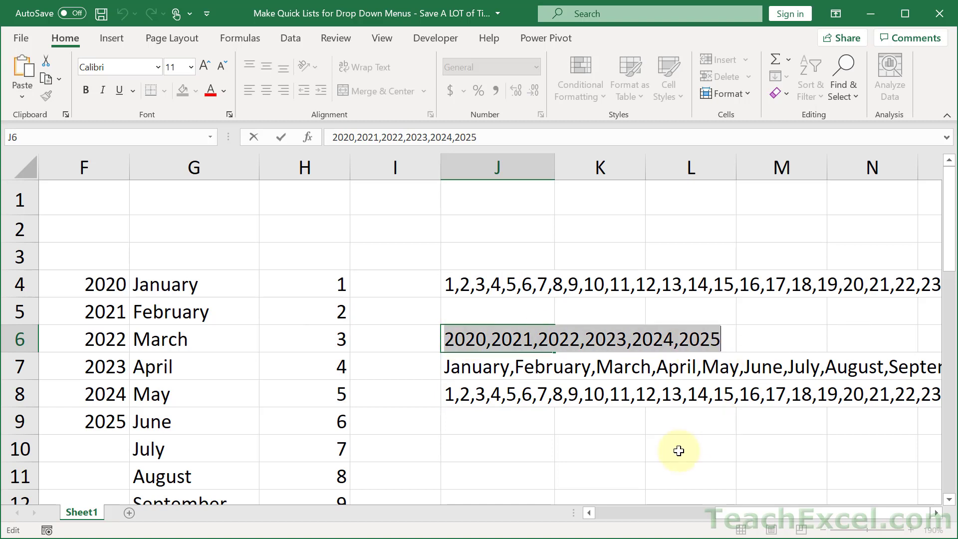
{"action": "key", "text": "Escape"}
{"action": "left_click", "coordinate": [626, 511]}
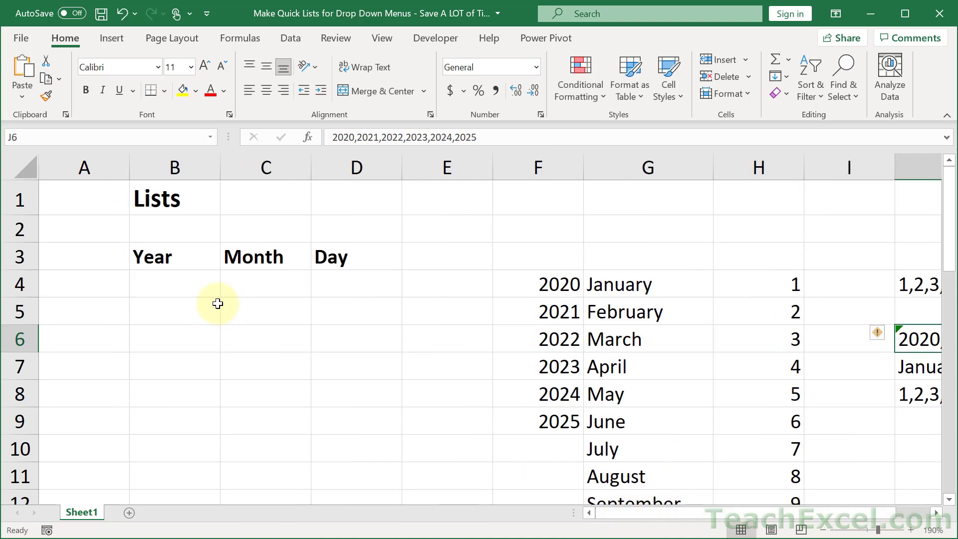
{"action": "left_click", "coordinate": [180, 286]}
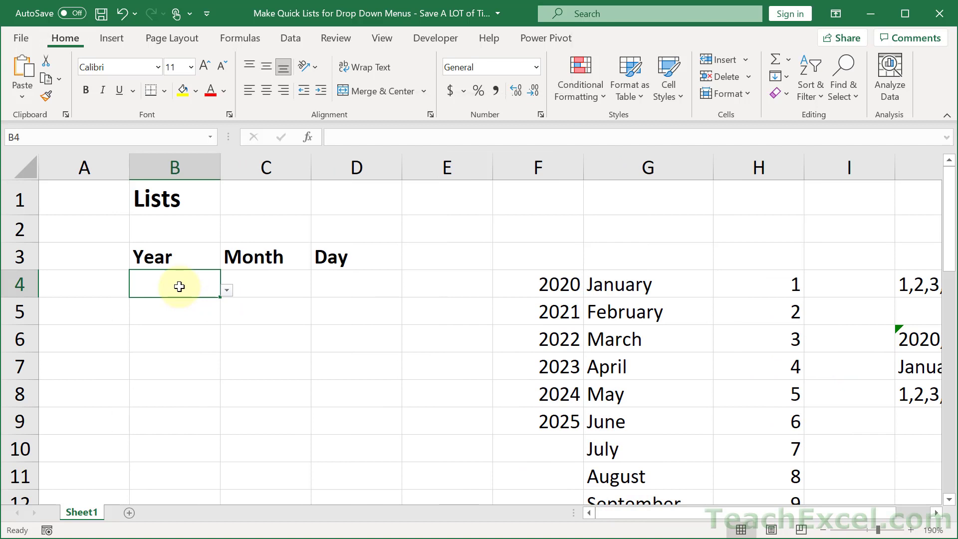
{"action": "key", "text": "alt+d"}
{"action": "key", "text": "l"}
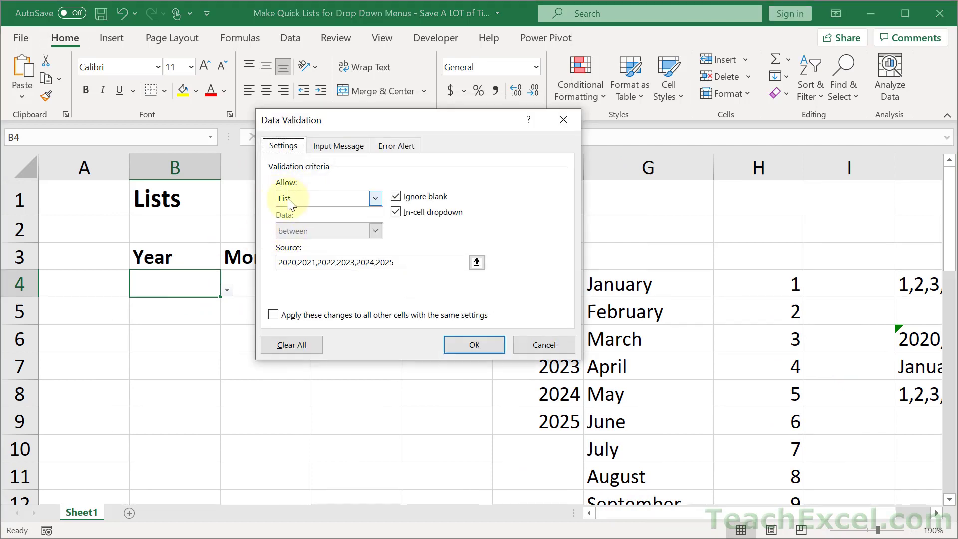
{"action": "left_click_drag", "start_coordinate": [421, 269], "coordinate": [219, 248]}
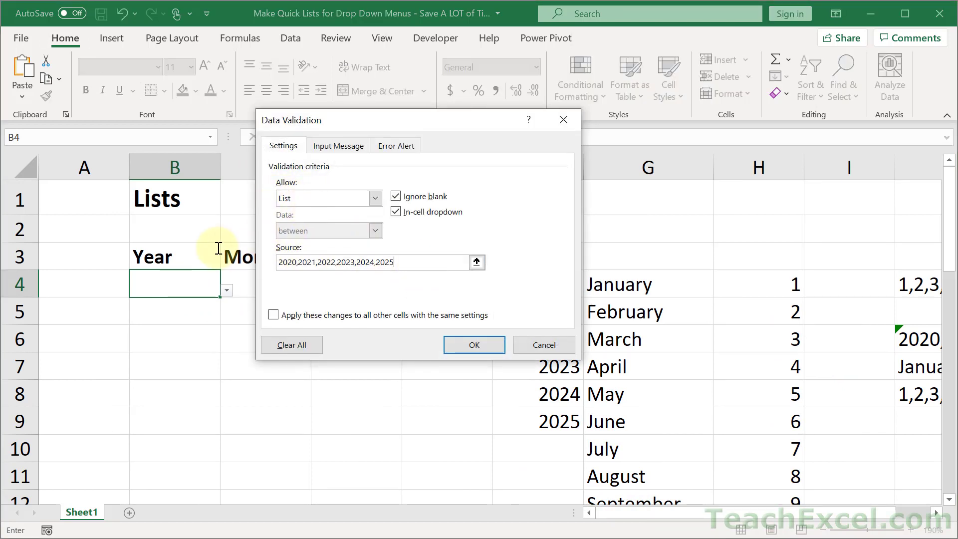
{"action": "left_click", "coordinate": [462, 347]}
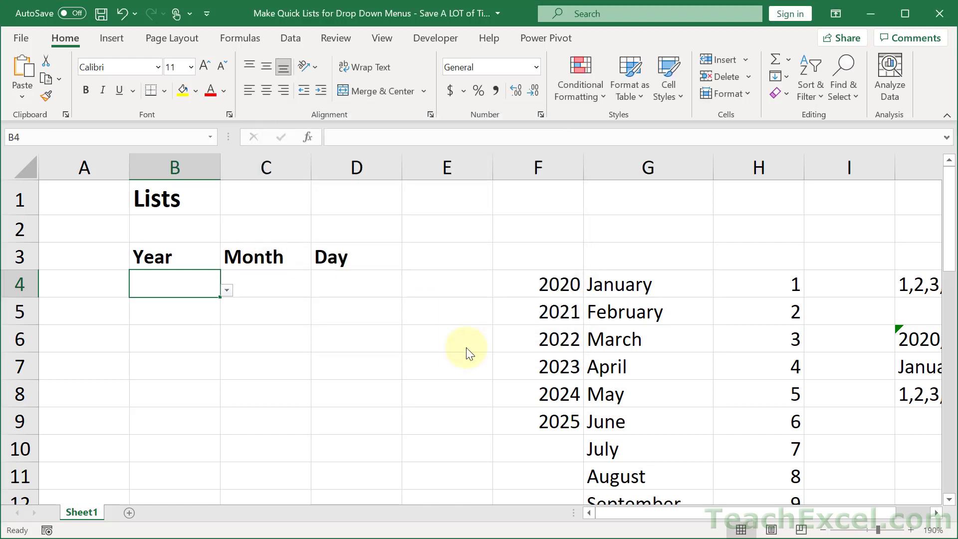
Copy J4's joined day list from =TEXTJOIN(",",TRUE,H4:H900) after scrolling back to column J
{"action": "left_click", "coordinate": [925, 514]}
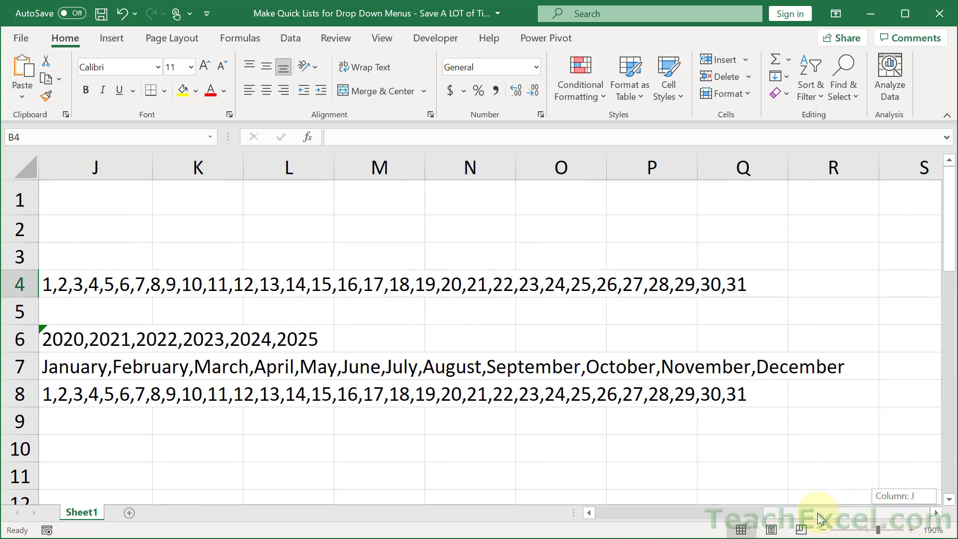
{"action": "left_click", "coordinate": [626, 512]}
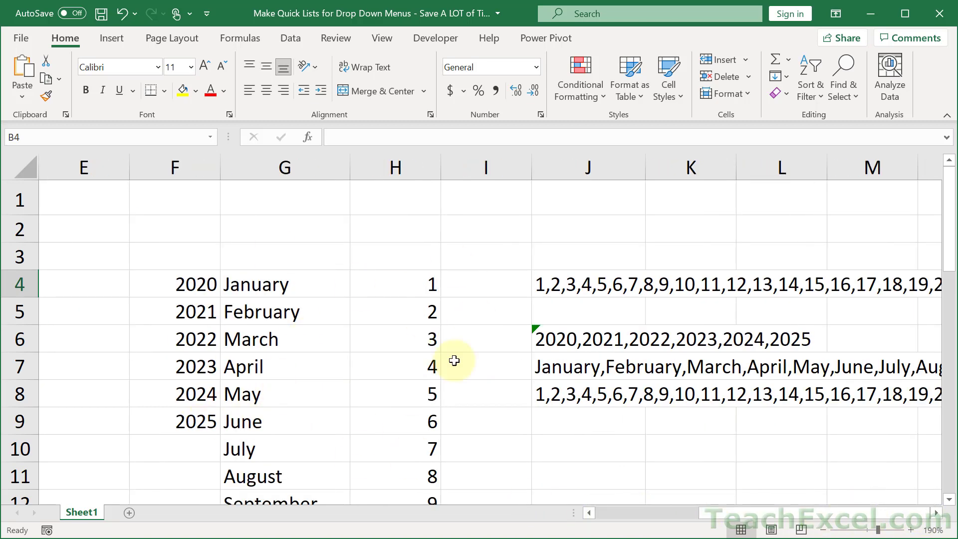
{"action": "double_click", "coordinate": [569, 285]}
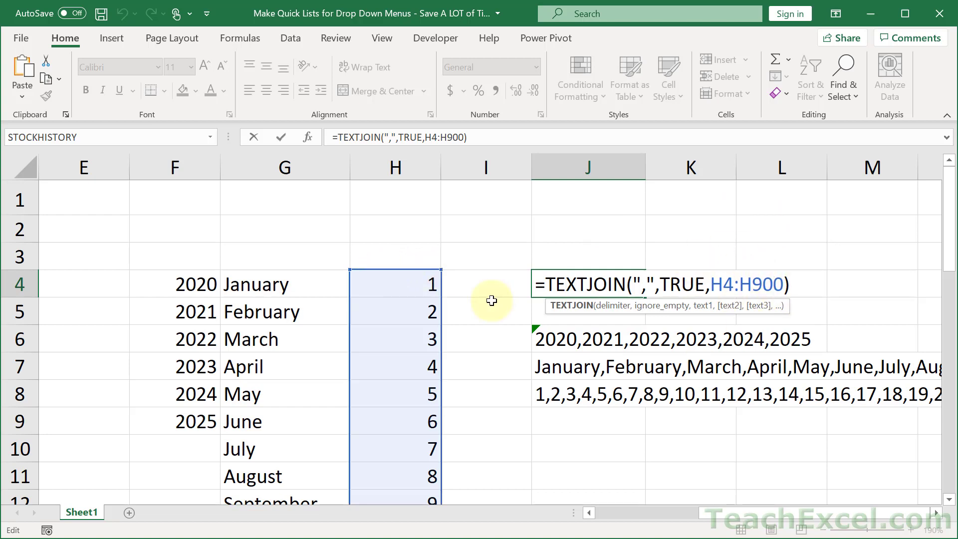
{"action": "key", "text": "ctrl+Return"}
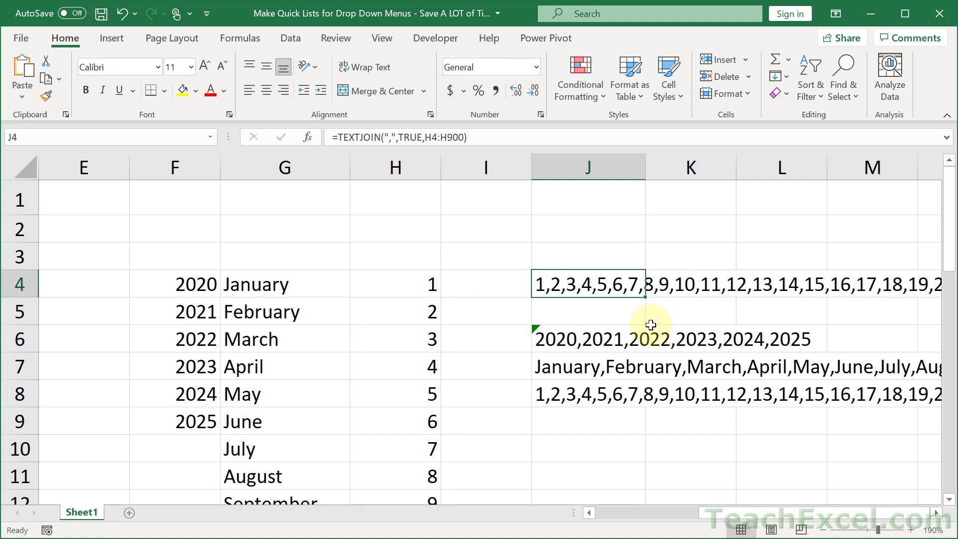
{"action": "key", "text": "ctrl+c"}
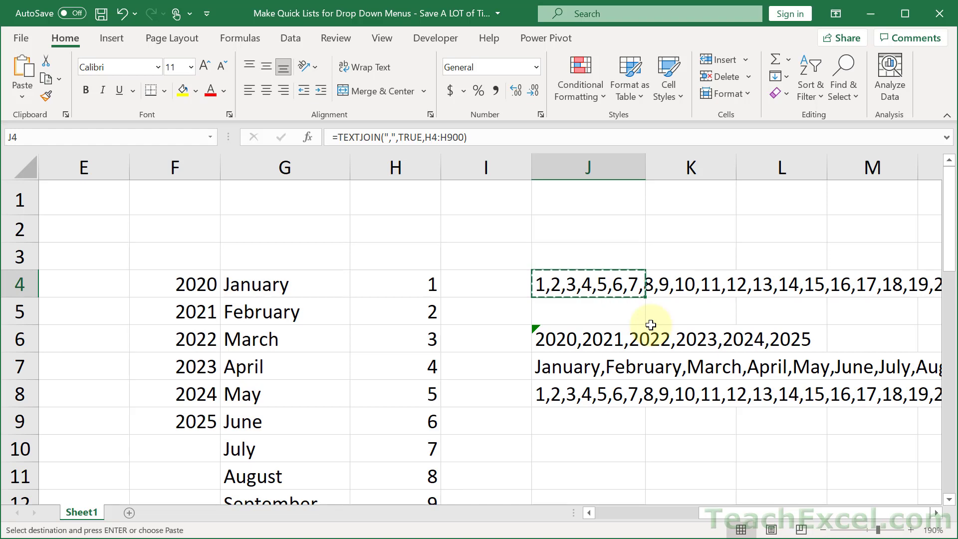
Paste J4's list into J9 as values, undo it, and bring up J9's Paste Special choices
{"action": "scroll", "coordinate": [952, 502], "scroll_direction": "down", "scroll_amount": 3}
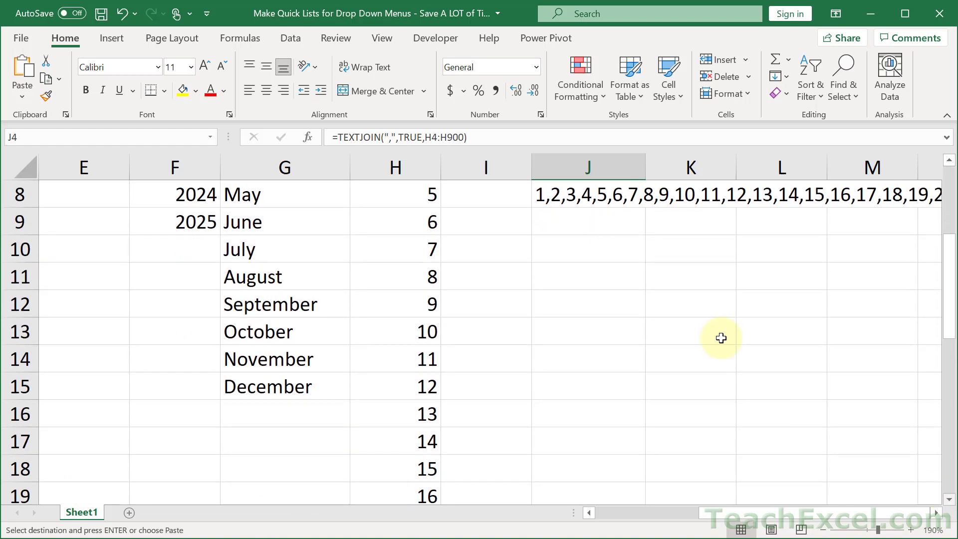
{"action": "left_click", "coordinate": [544, 218]}
{"action": "right_click", "coordinate": [542, 218]}
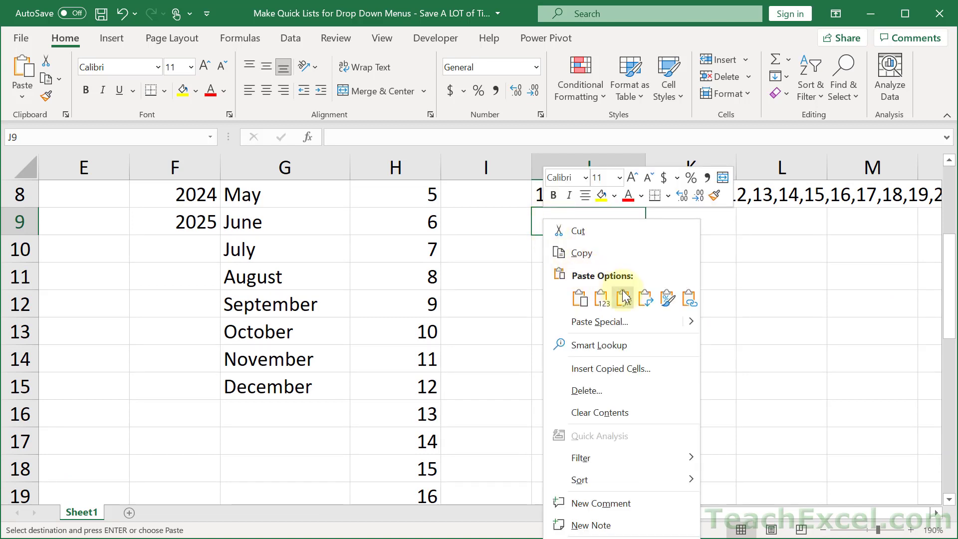
{"action": "left_click", "coordinate": [601, 295]}
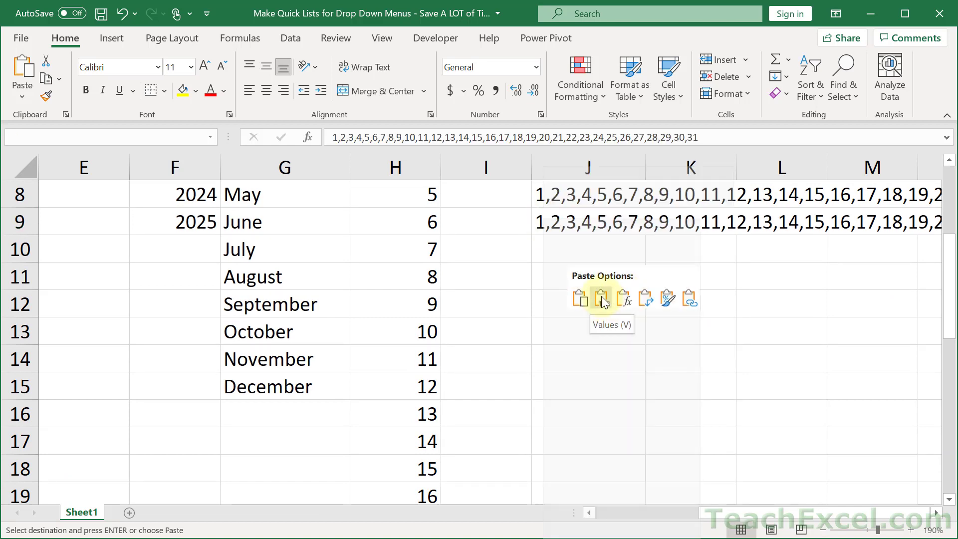
{"action": "key", "text": "ctrl+z"}
{"action": "right_click", "coordinate": [543, 218]}
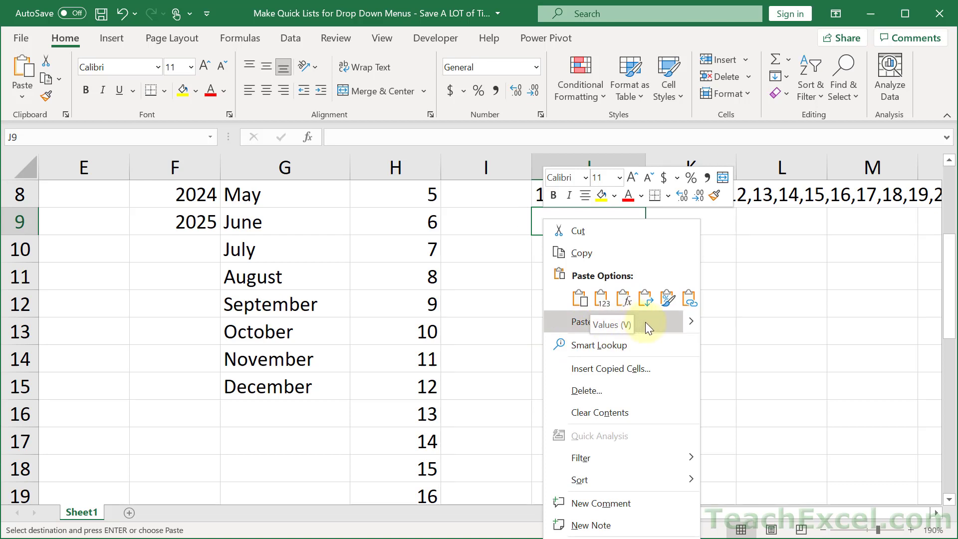
{"action": "mouse_move", "coordinate": [692, 317]}
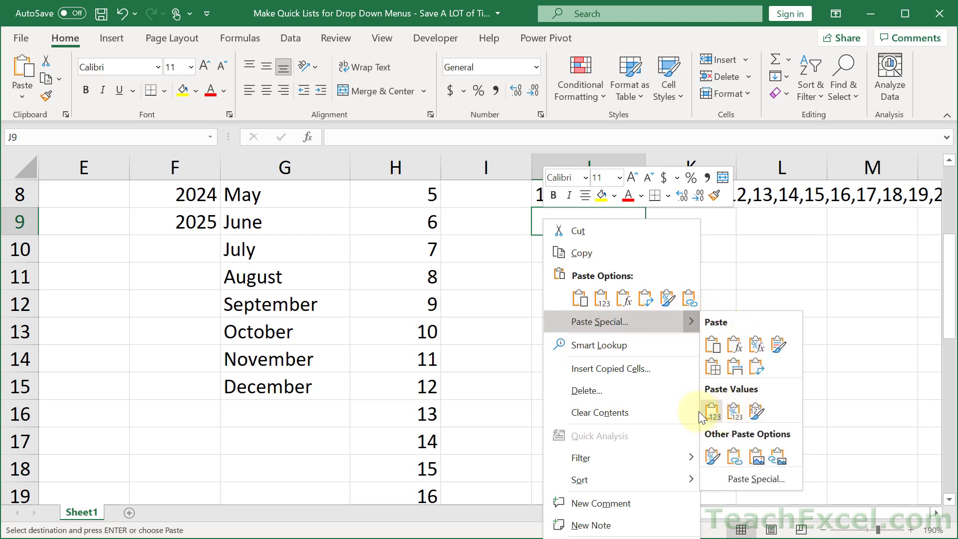